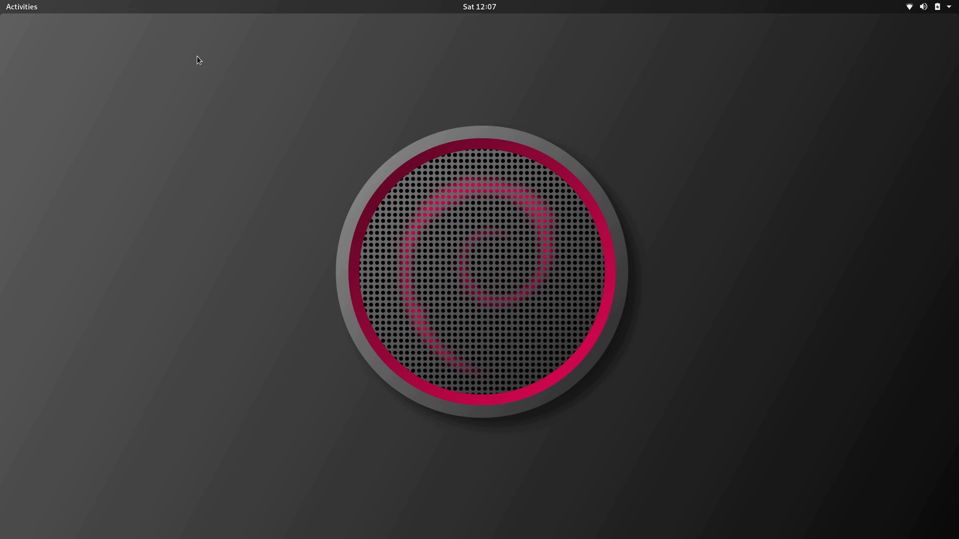
# - Open the GNOME Activities overview from the top-left corner
pyautogui.click(20, 7)
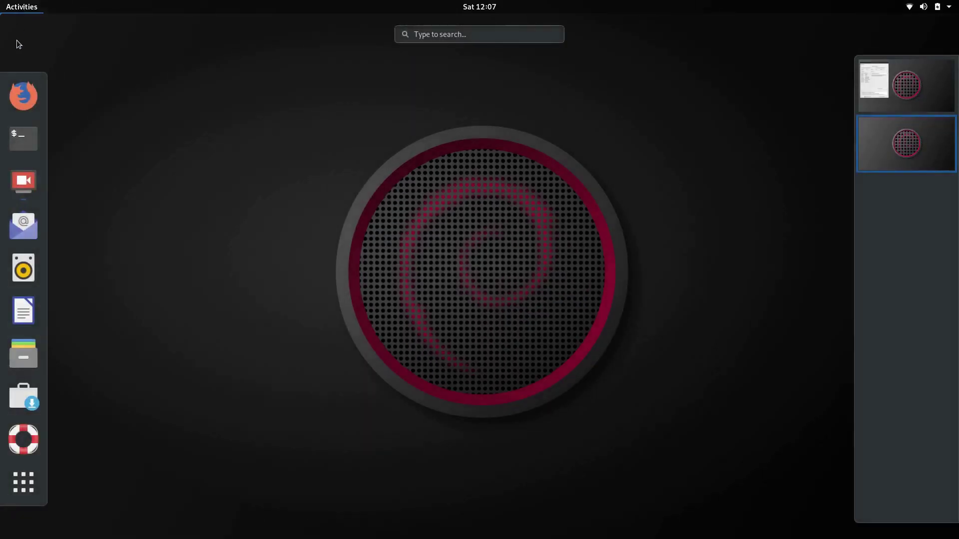
# - In a new terminal, install gdebi with sudo apt install, confirming with y
pyautogui.click(13, 145)
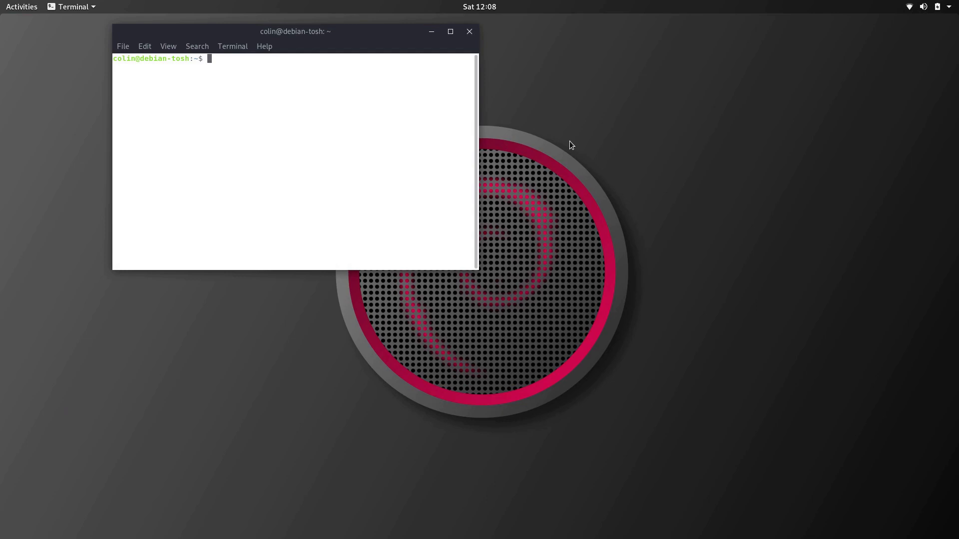
pyautogui.write('sudo apt install gdebi')
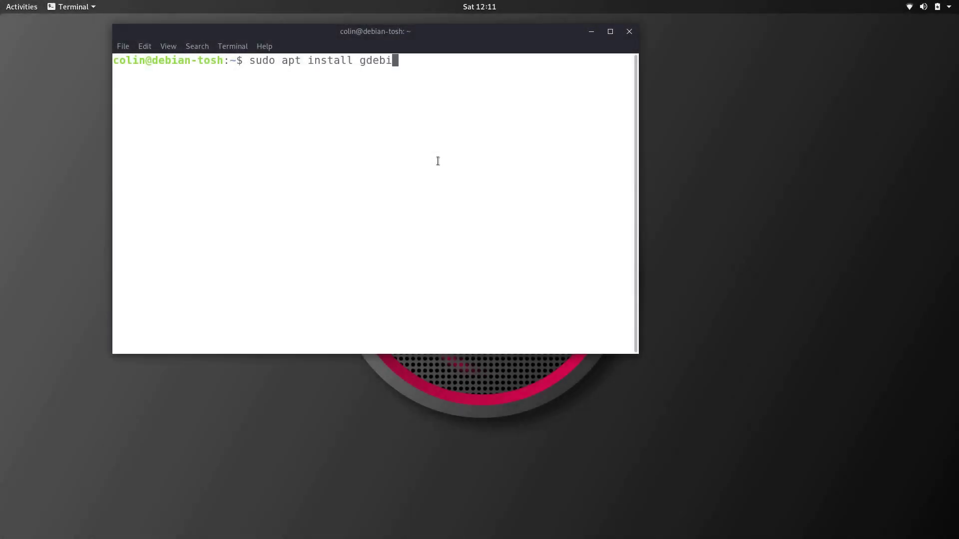
pyautogui.press('Return')
pyautogui.press('Return')
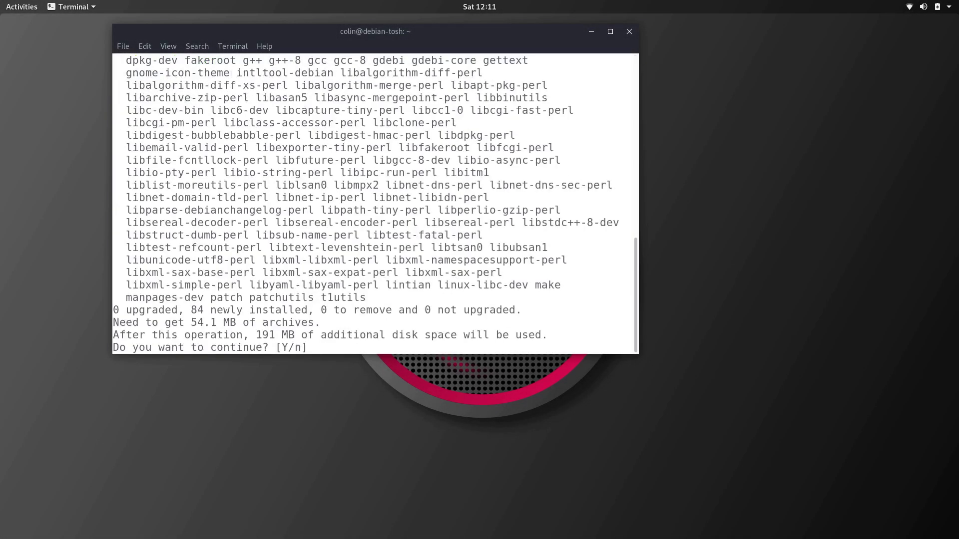
pyautogui.write('y')
pyautogui.press('Return')
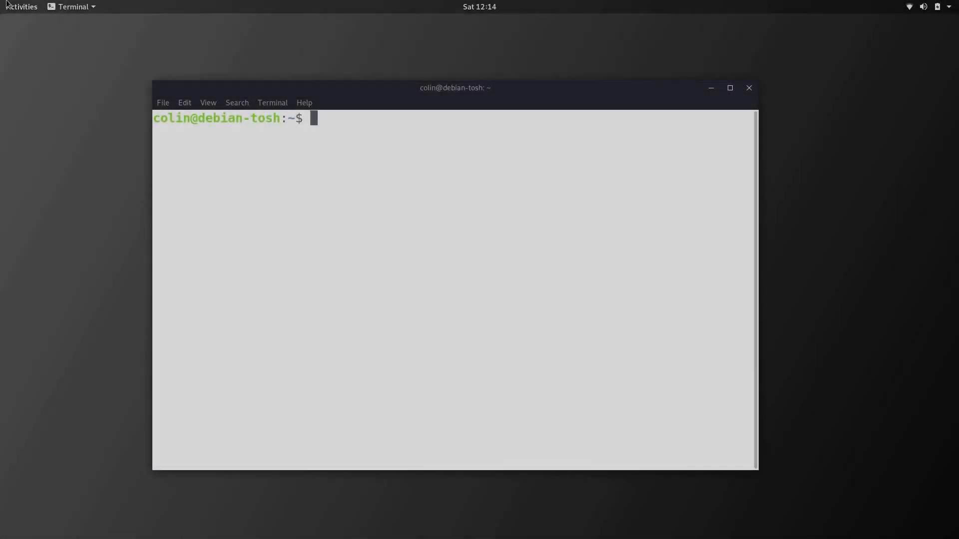
# - Open Downloads in Files and preview the virtualbox .deb in Archive Manager, then close it
pyautogui.click(19, 4)
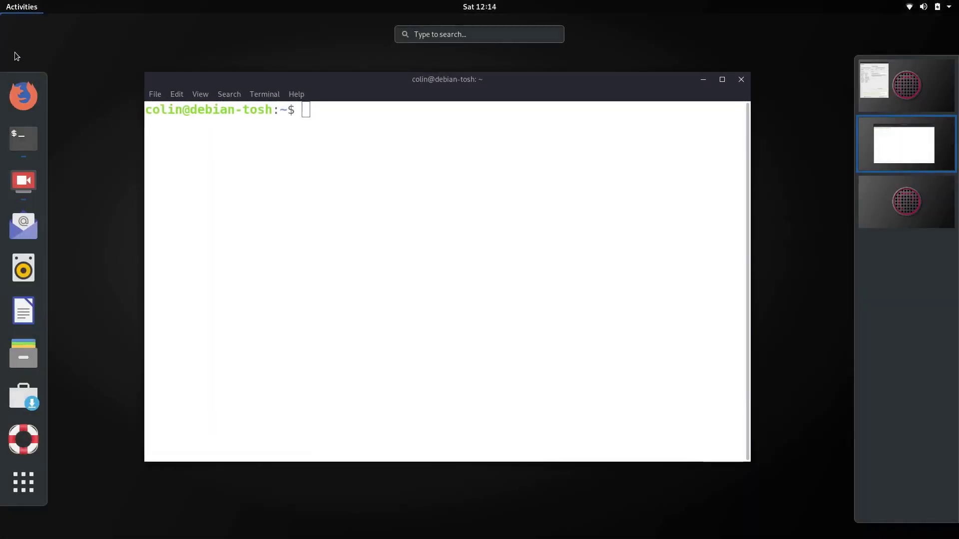
pyautogui.click(13, 354)
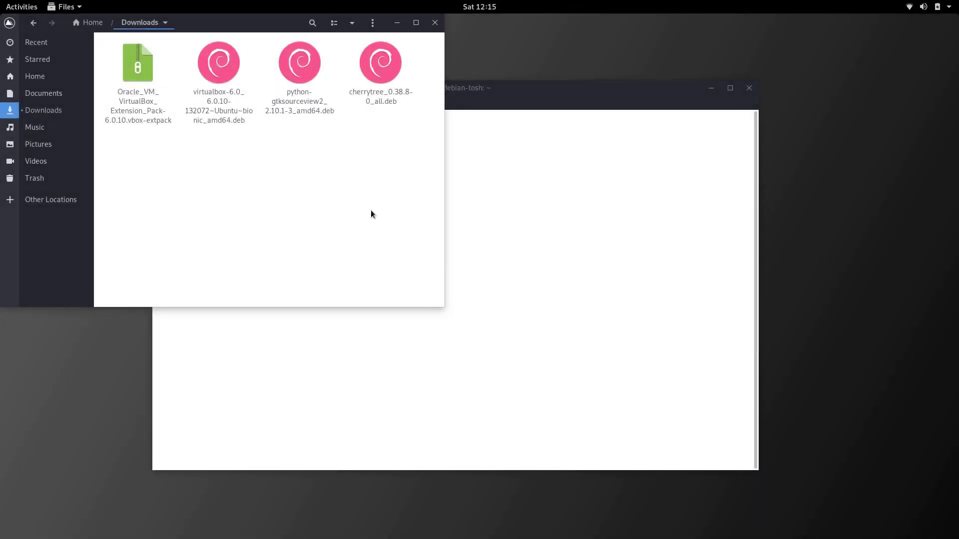
pyautogui.doubleClick(215, 61)
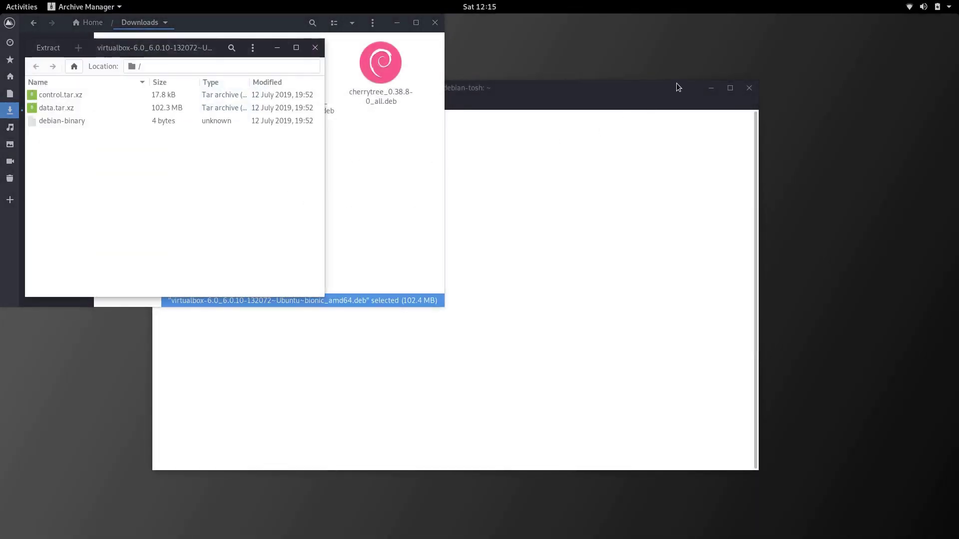
pyautogui.click(316, 48)
# - Open the virtualbox-6.0 .deb with GDebi Package Installer via Open With Other Application
pyautogui.rightClick(215, 72)
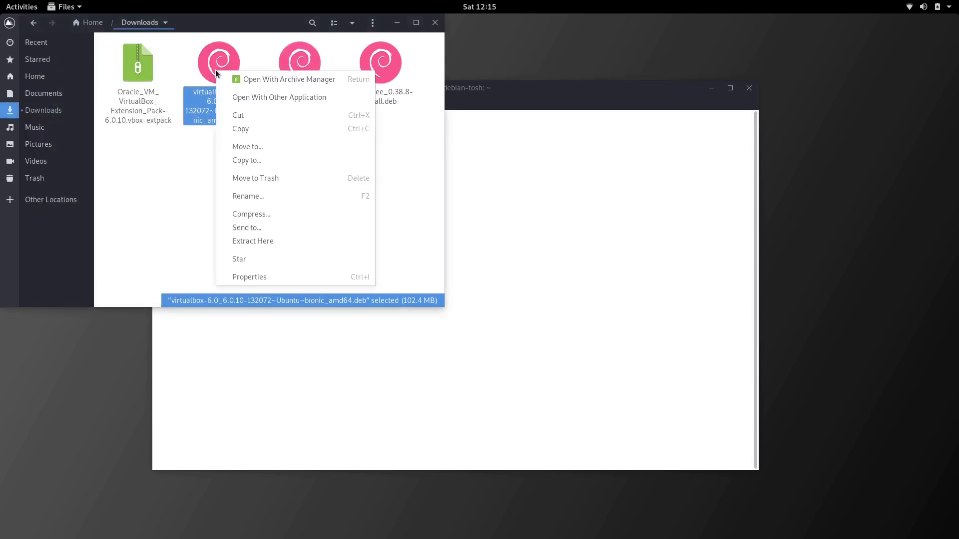
pyautogui.click(289, 97)
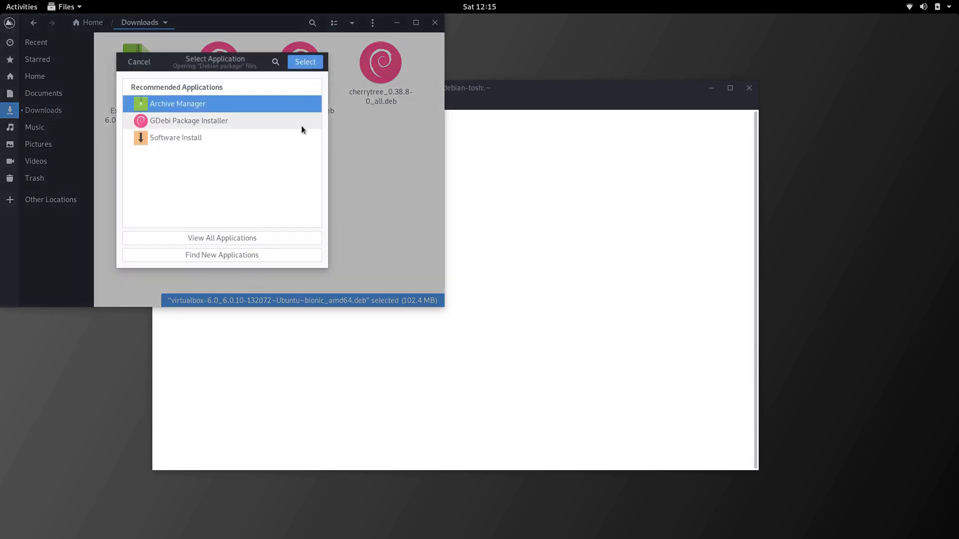
pyautogui.click(183, 121)
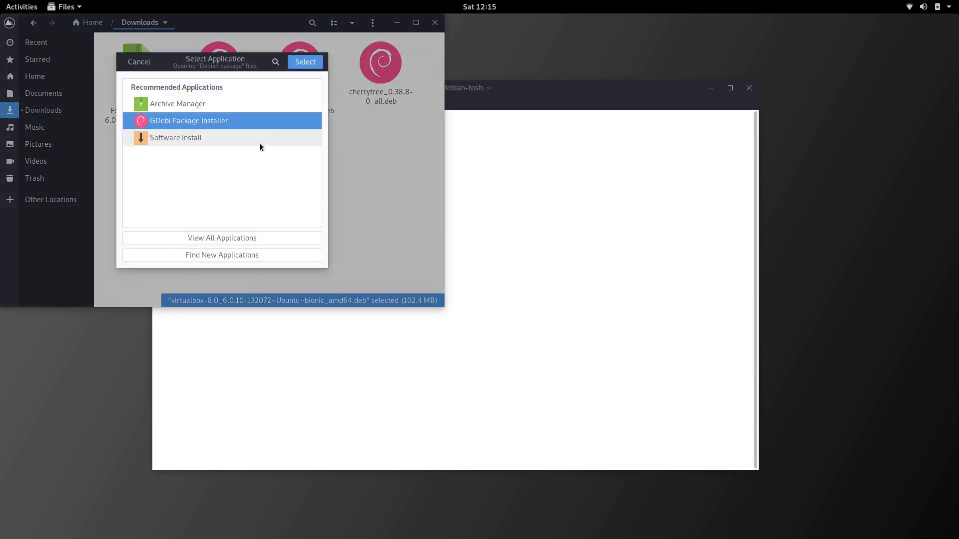
pyautogui.click(305, 61)
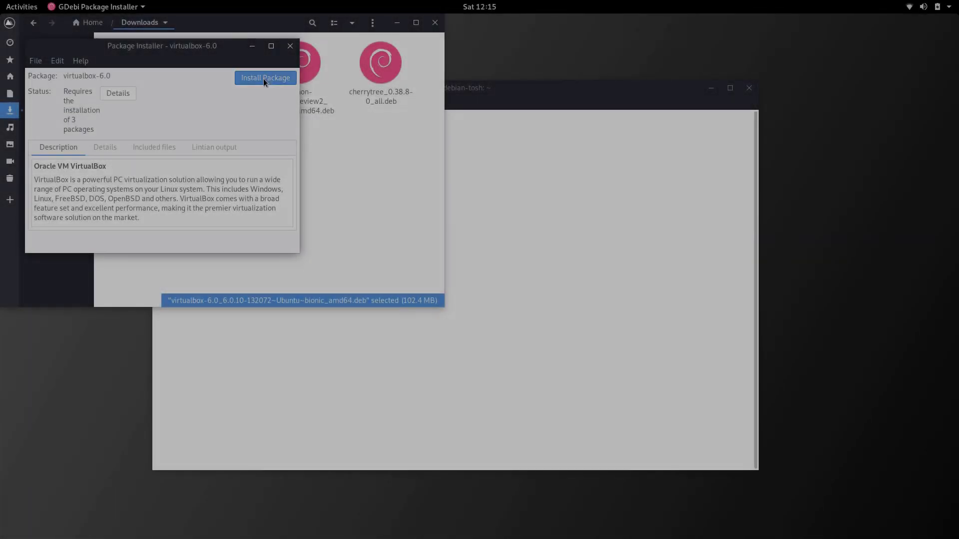
# - Install the virtualbox package, authenticating with the sudo password and enabling auto-close
pyautogui.click(264, 78)
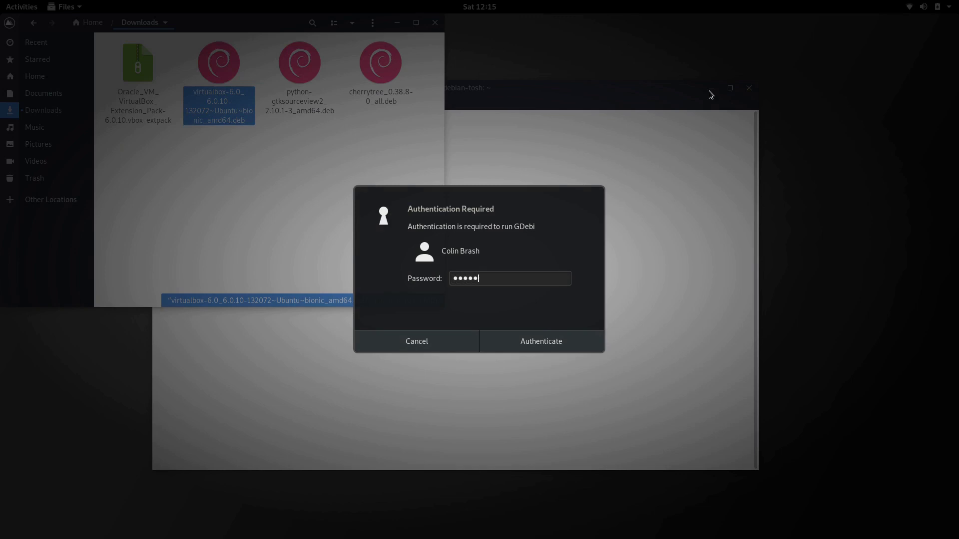
pyautogui.write('***')
pyautogui.press('Return')
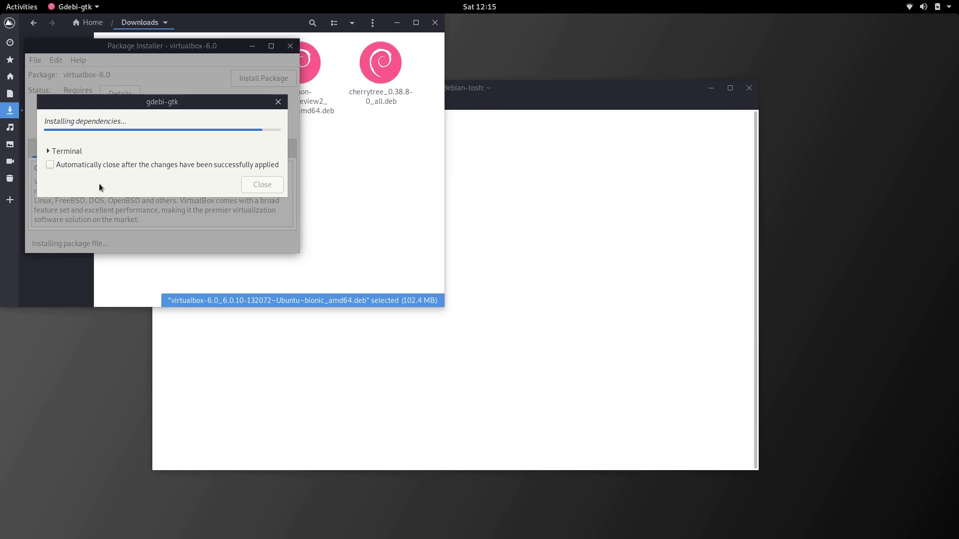
pyautogui.click(51, 164)
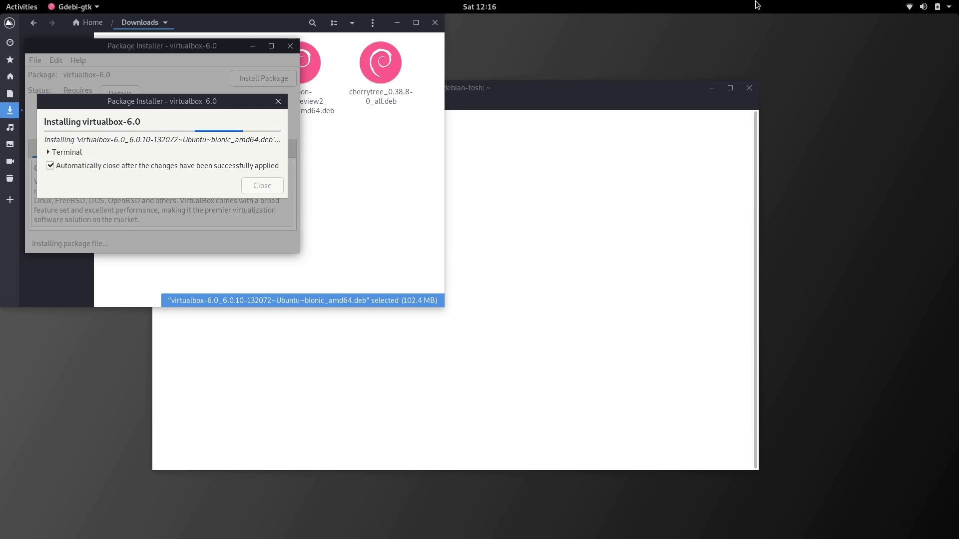
# - Set GDebi Package Installer as the default for .deb files in the cherrytree package's Properties
pyautogui.rightClick(380, 64)
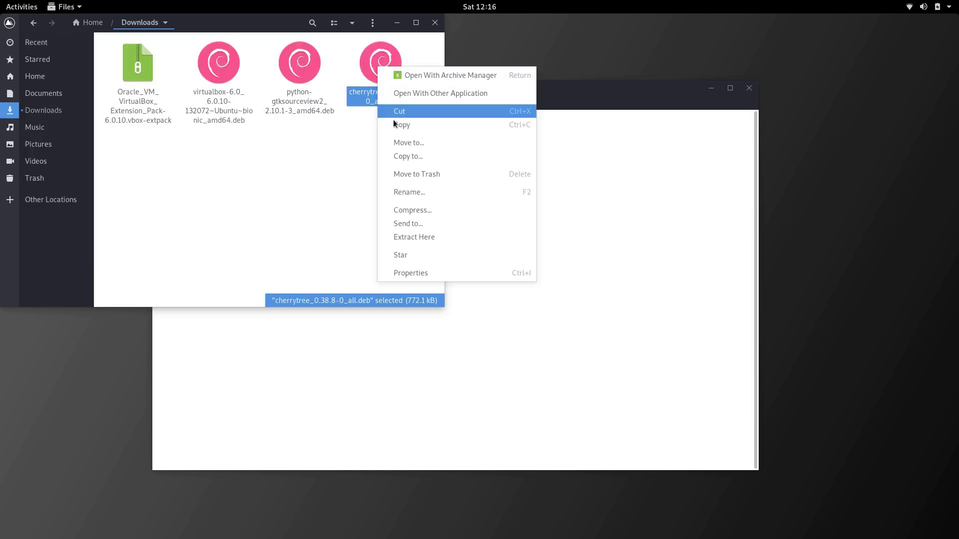
pyautogui.click(410, 273)
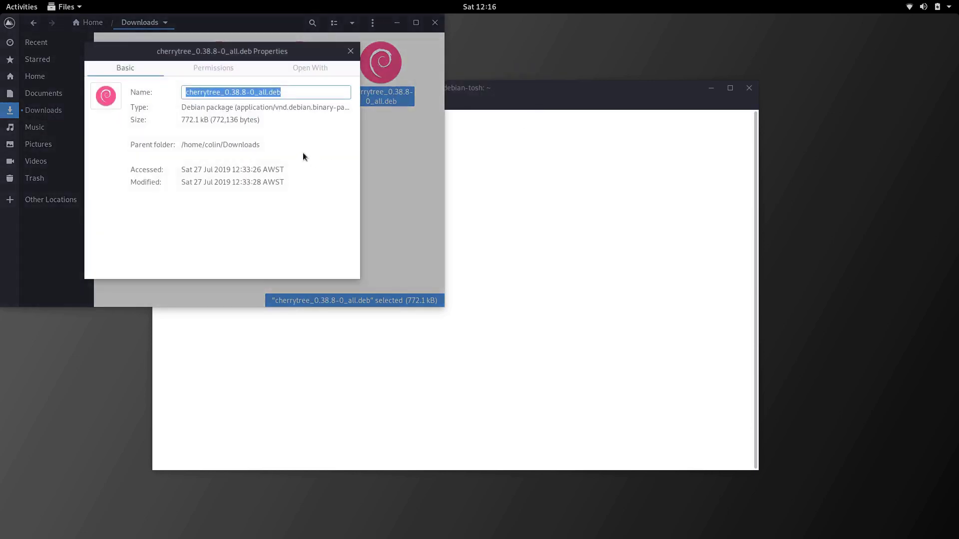
pyautogui.click(306, 68)
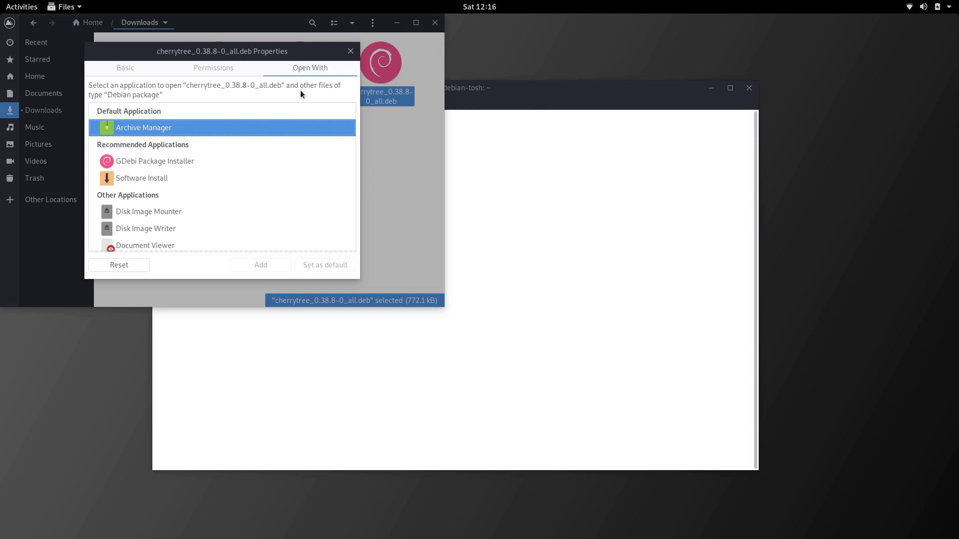
pyautogui.click(147, 161)
pyautogui.click(326, 265)
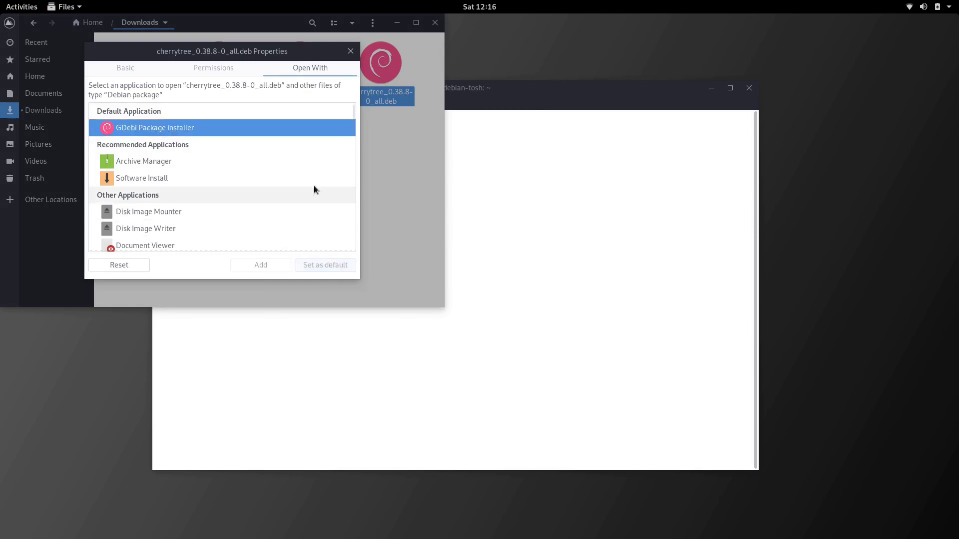
pyautogui.click(351, 51)
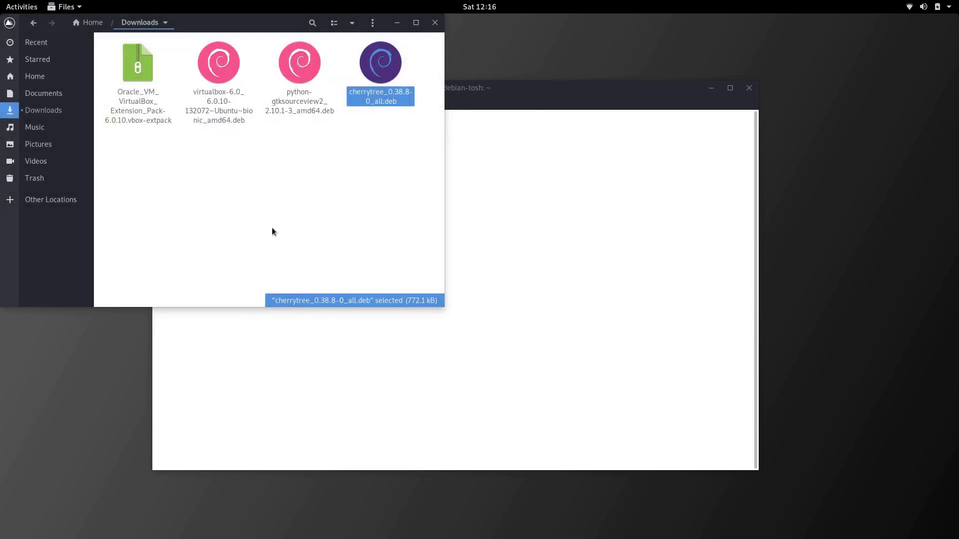
pyautogui.rightClick(299, 60)
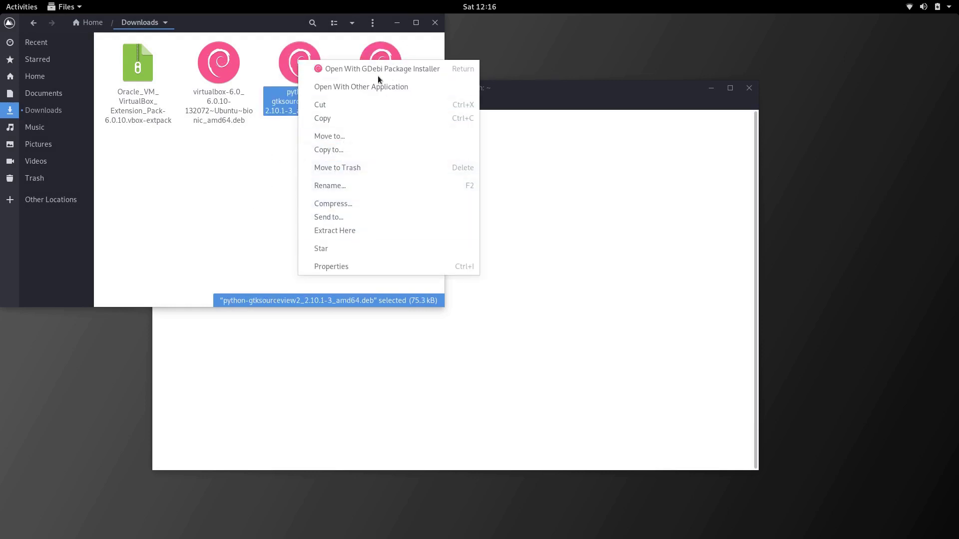
pyautogui.click(278, 218)
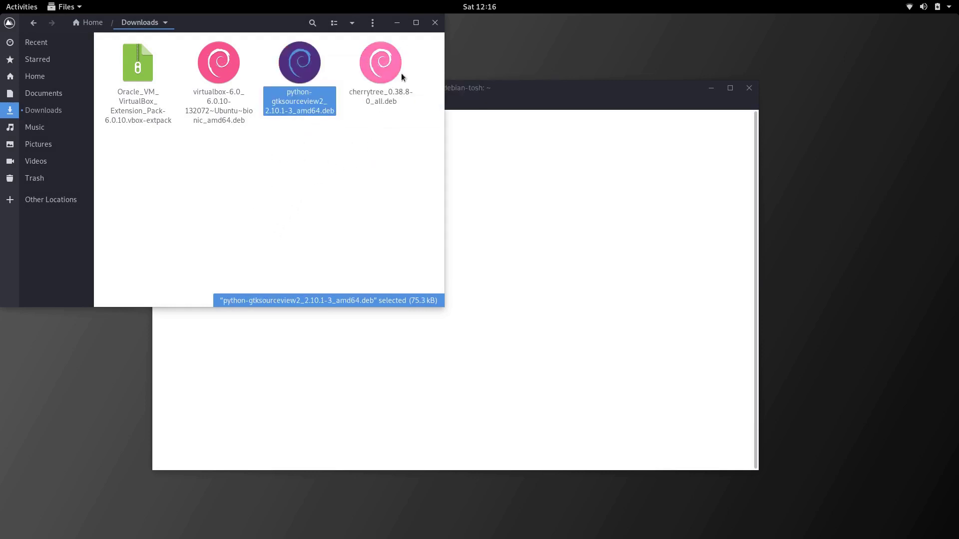
pyautogui.click(545, 87)
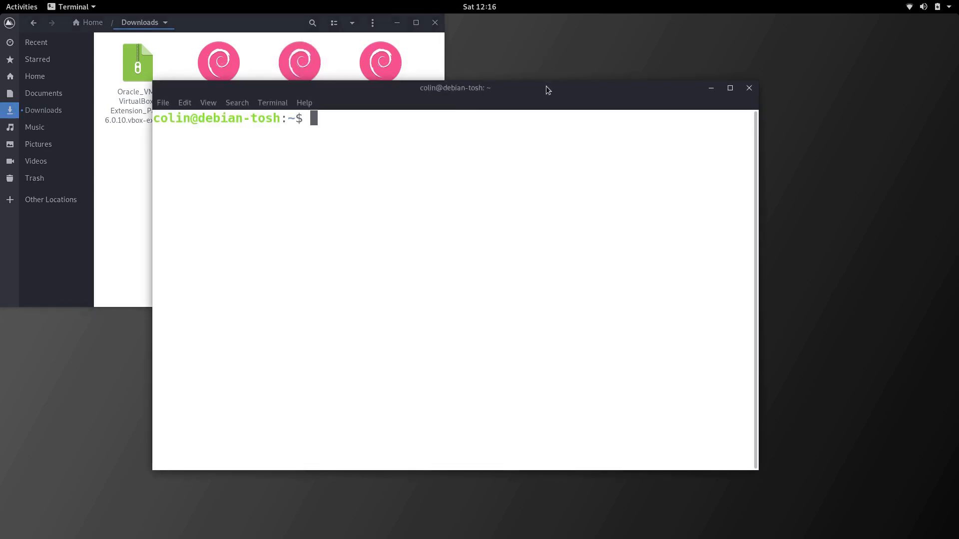
pyautogui.click(289, 48)
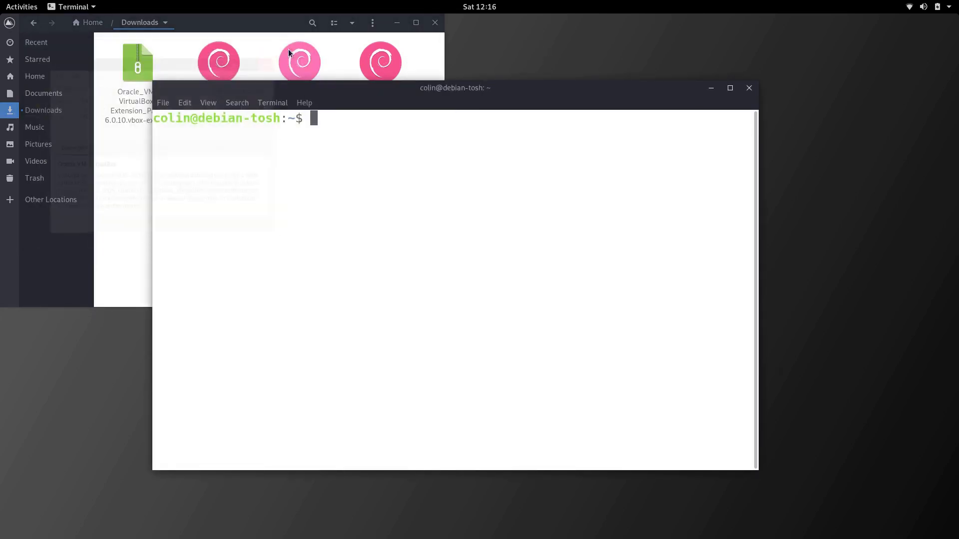
pyautogui.press('super')
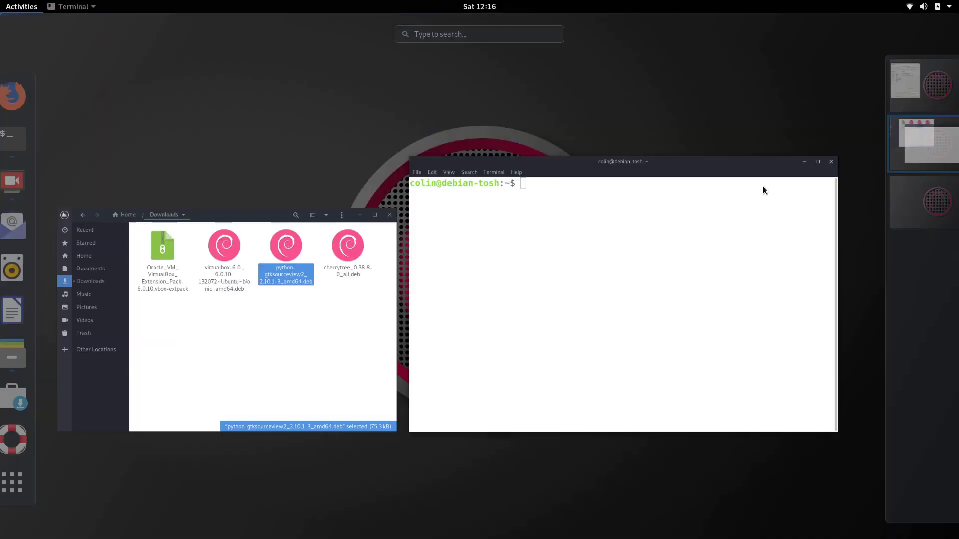
pyautogui.write('vir')
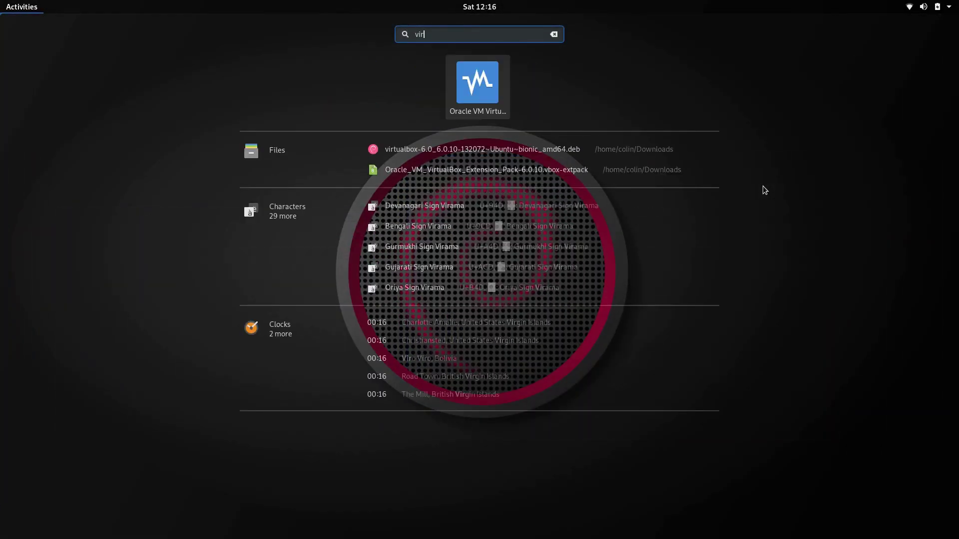
pyautogui.press('Return')
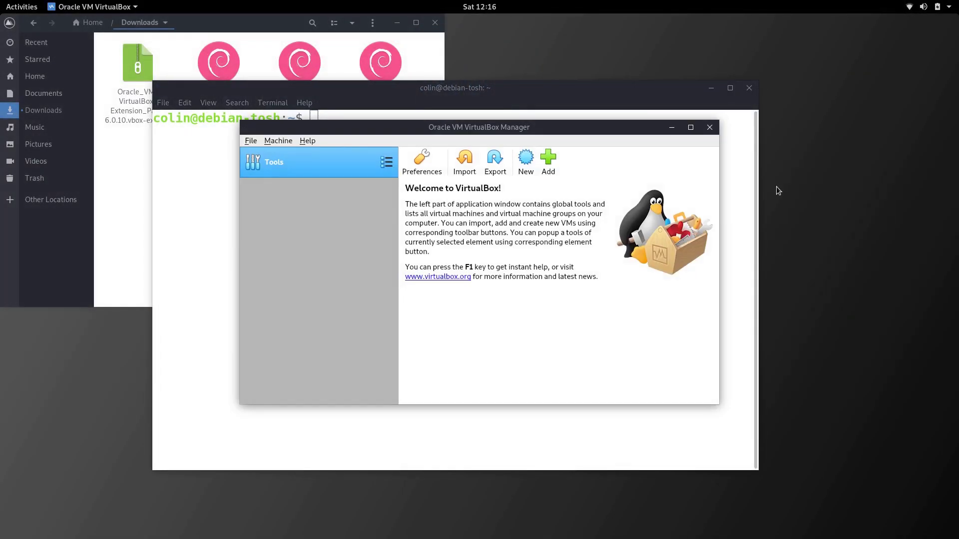
pyautogui.click(710, 127)
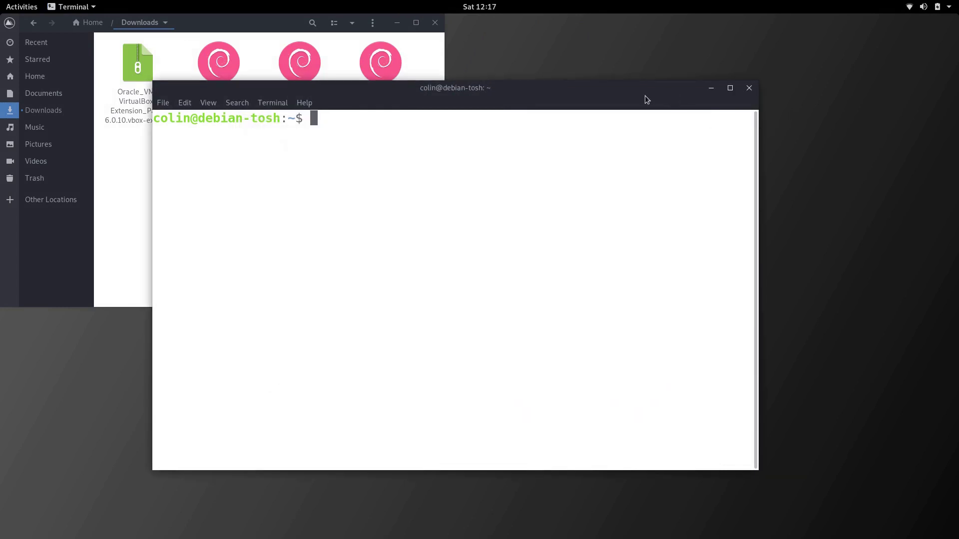
# - Open cherrytree_0.38.8-0_all.deb in GDebi, note the python-gtksourceview2 dependency error, and close it
pyautogui.click(253, 20)
pyautogui.moveTo(245, 22); pyautogui.dragTo(451, 147)
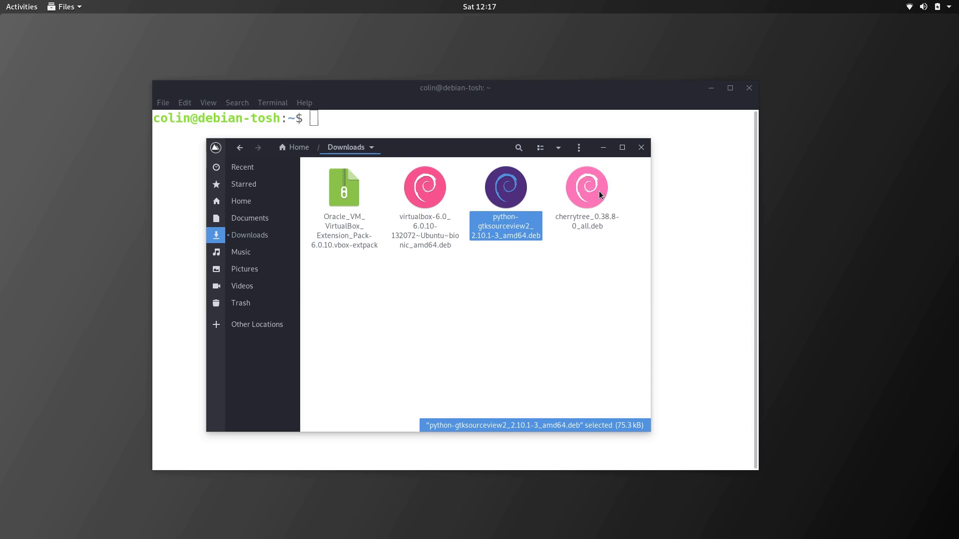
pyautogui.doubleClick(586, 196)
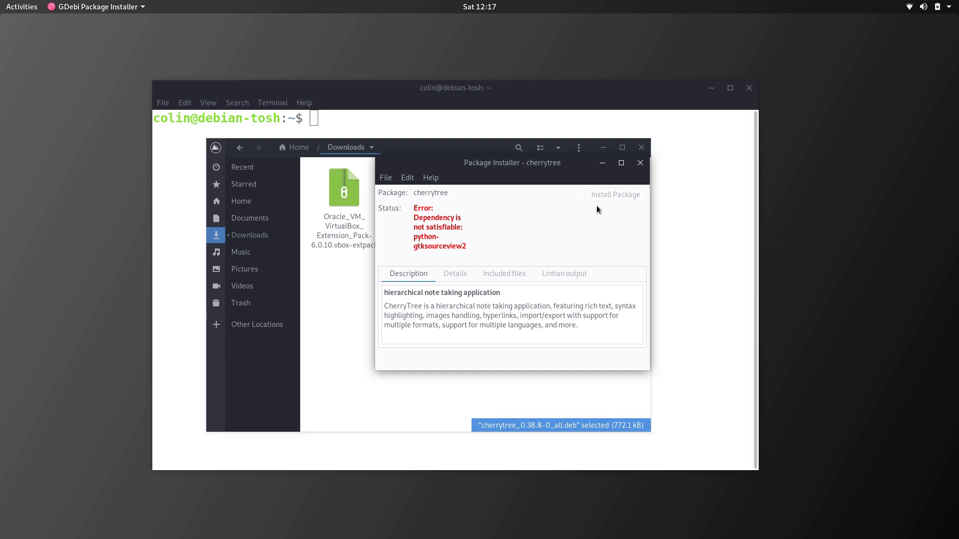
pyautogui.click(640, 163)
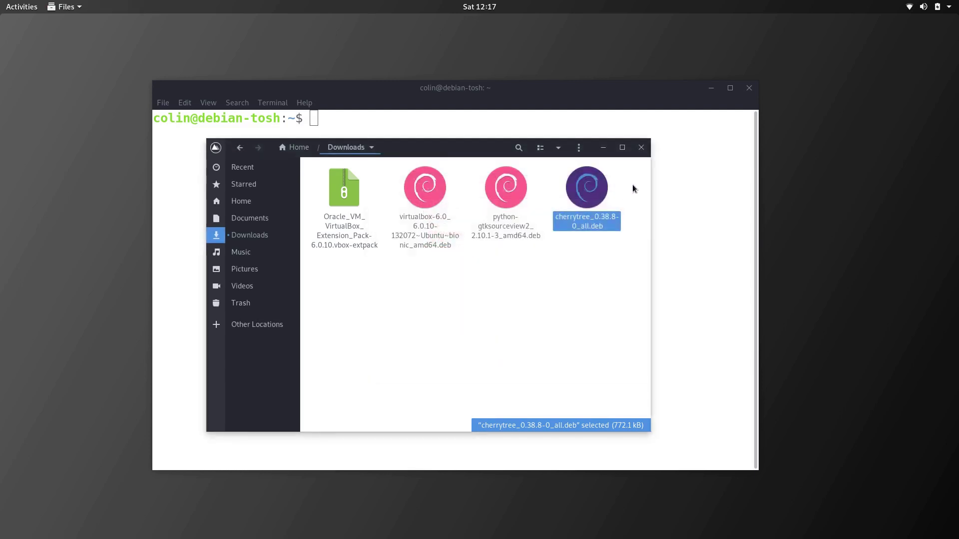
pyautogui.moveTo(442, 149); pyautogui.dragTo(591, 175)
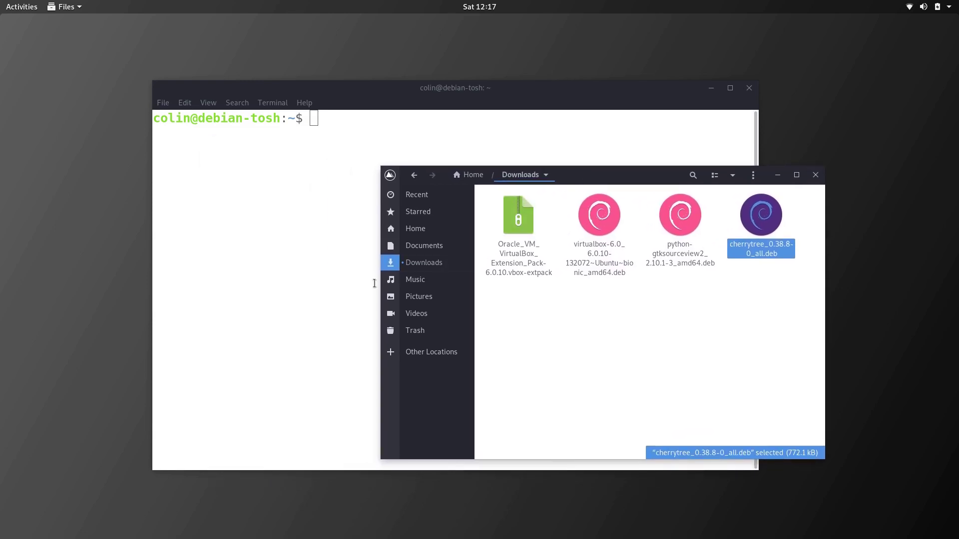
# - In the terminal, change into the Downloads folder and list its files
pyautogui.click(360, 128)
pyautogui.write('cd ')
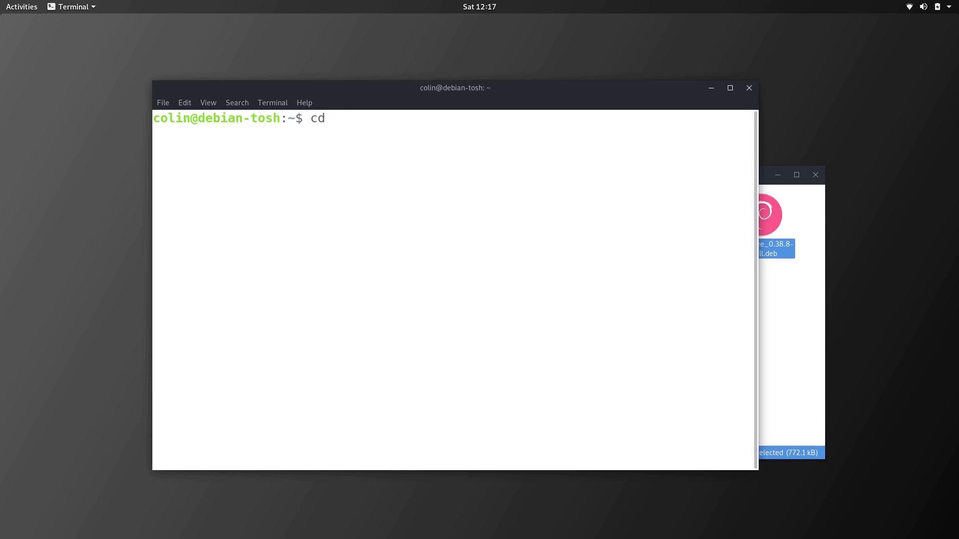
pyautogui.write('/')
pyautogui.press('BackSpace')
pyautogui.write('Dow')
pyautogui.press('Tab')
pyautogui.press('Return')
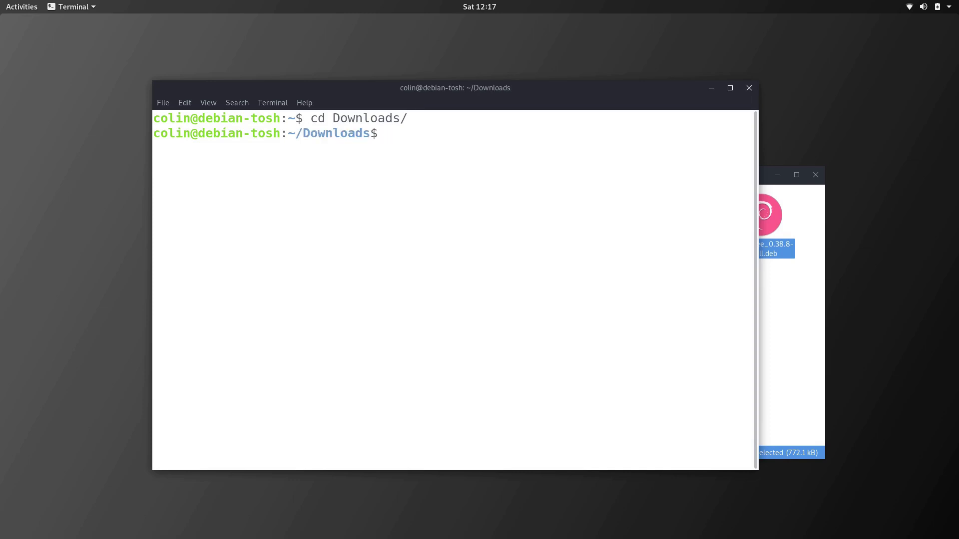
pyautogui.write('ls')
pyautogui.press('Return')
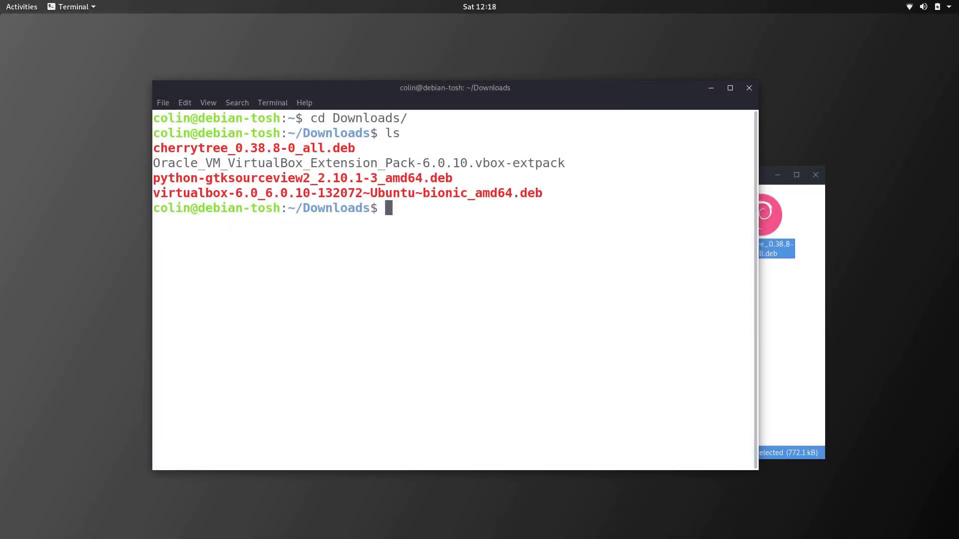
# - Run sudo gdebi cherrytree_0.38.8-0_all.deb and enter the sudo password
pyautogui.write('sudo gdebi ')
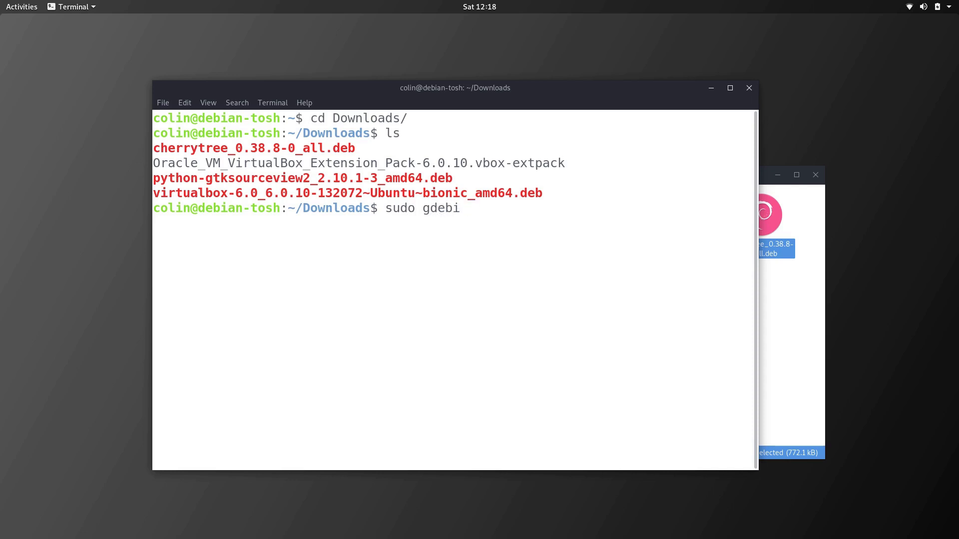
pyautogui.write('che')
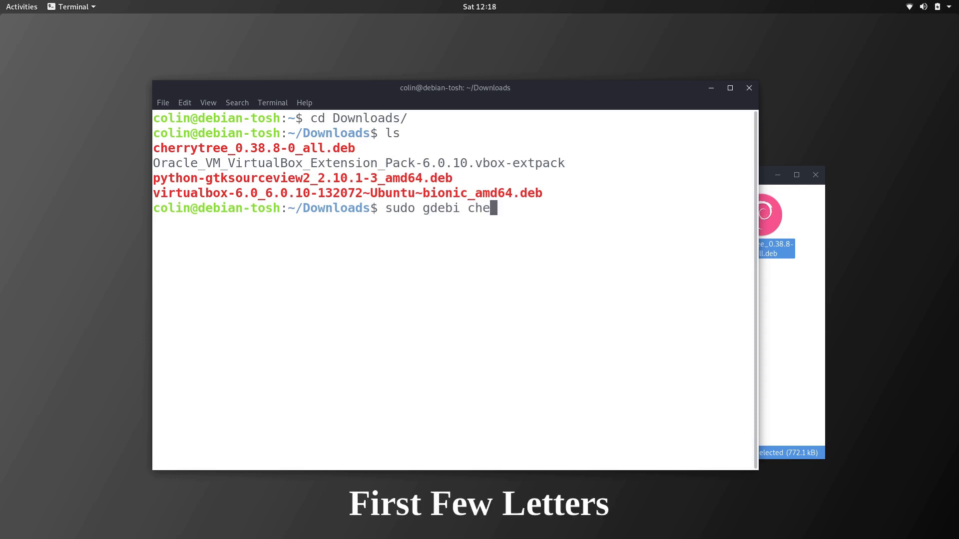
pyautogui.press('Tab')
pyautogui.press('Return')
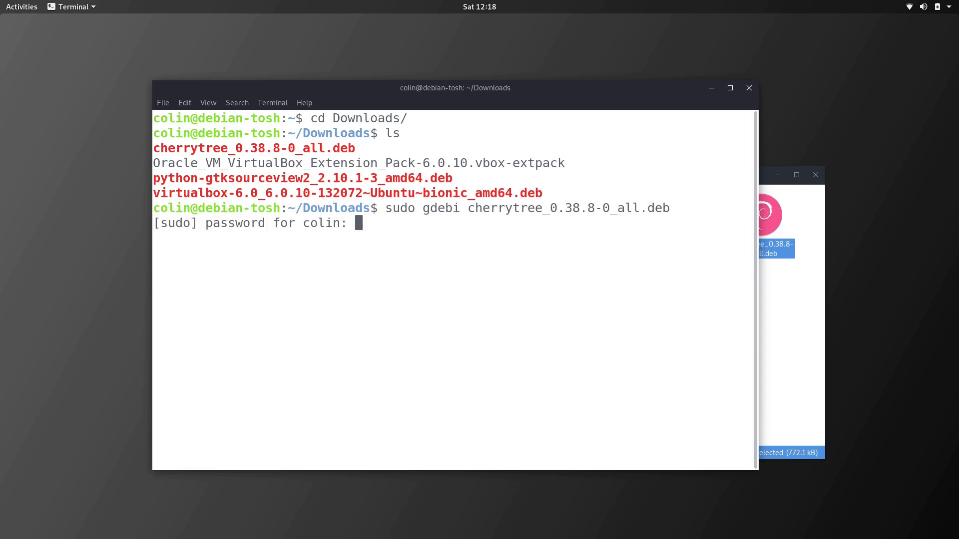
pyautogui.press('Return')
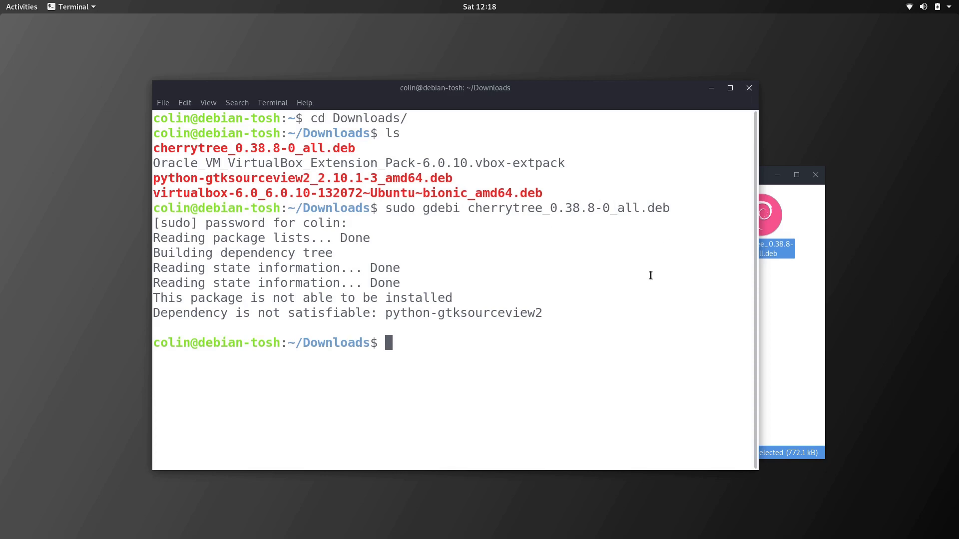
pyautogui.press('super')
pyautogui.write('syn')
pyautogui.press('Return')
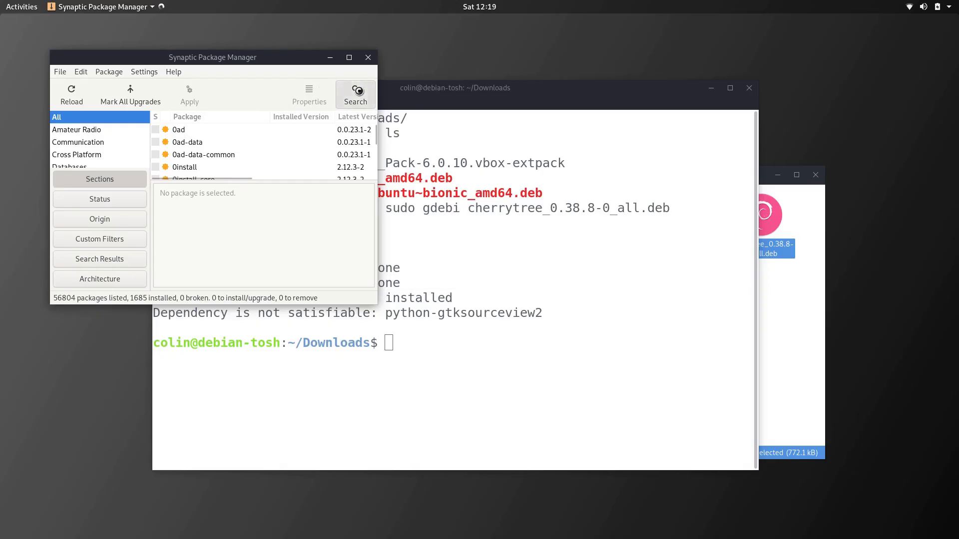
pyautogui.click(357, 95)
pyautogui.write('cher')
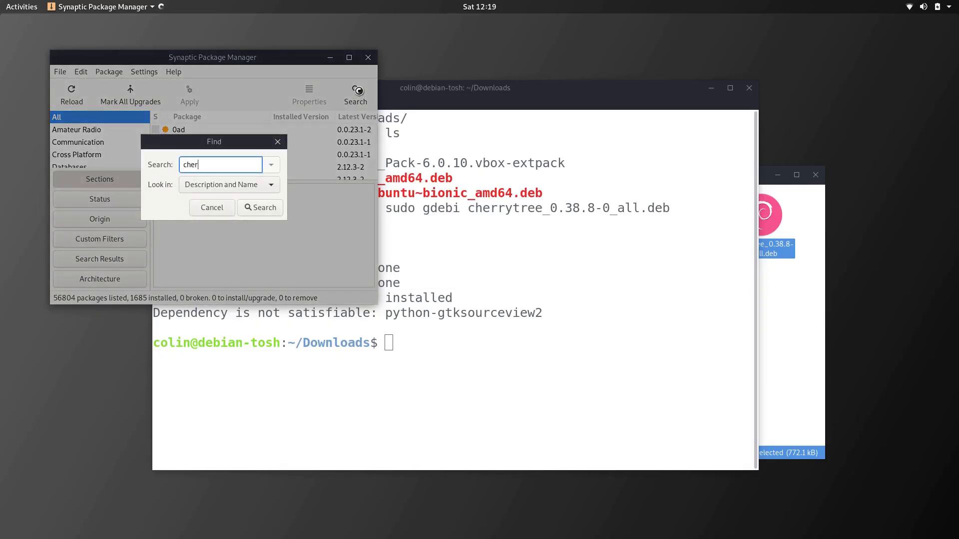
pyautogui.write('rytree')
pyautogui.press('Return')
pyautogui.moveTo(194, 56); pyautogui.dragTo(331, 91)
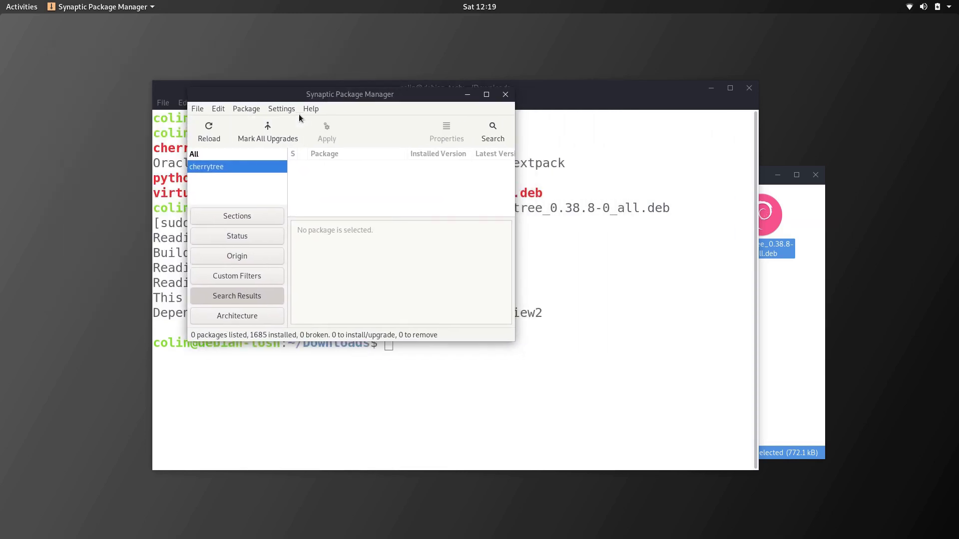
pyautogui.click(505, 95)
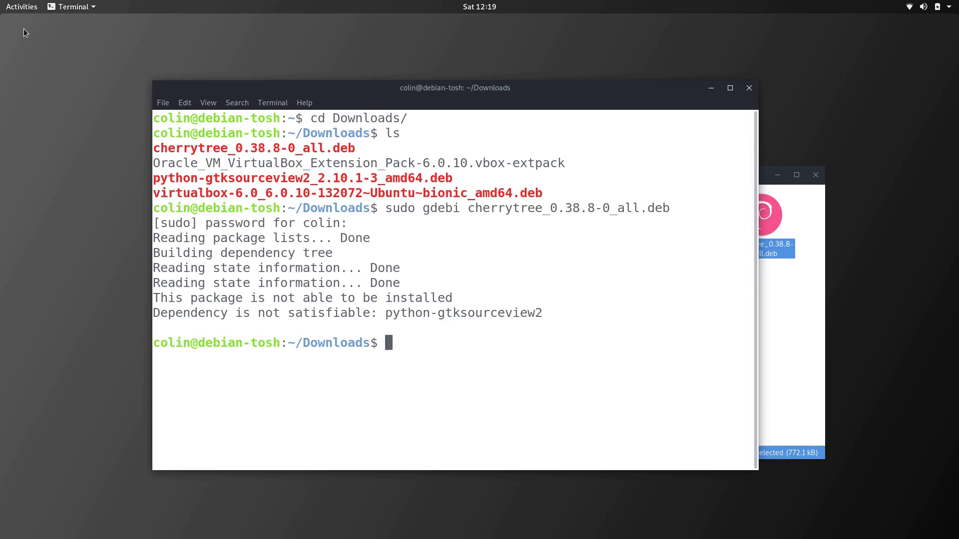
# - Launch Firefox ESR and open the Google search page
pyautogui.moveTo(1, 0)
pyautogui.click(13, 99)
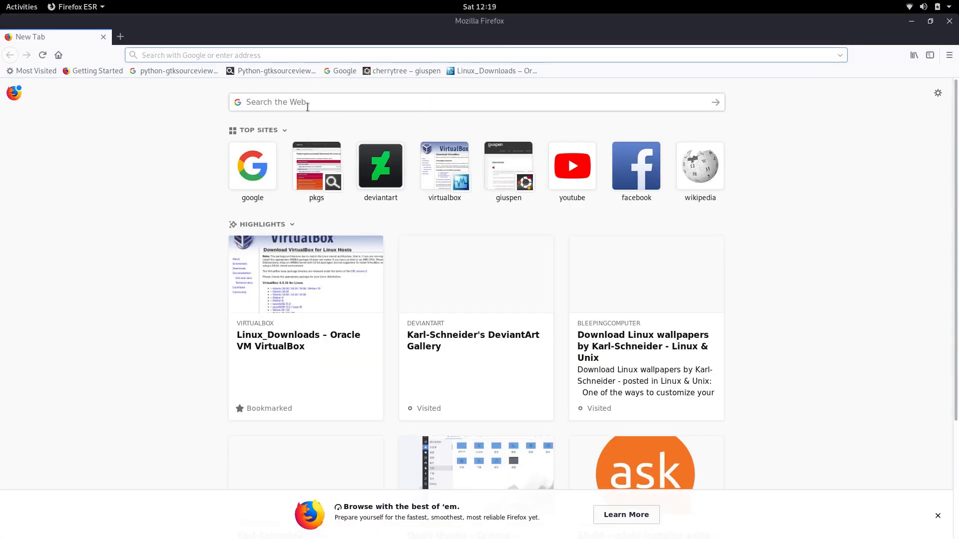
pyautogui.click(251, 170)
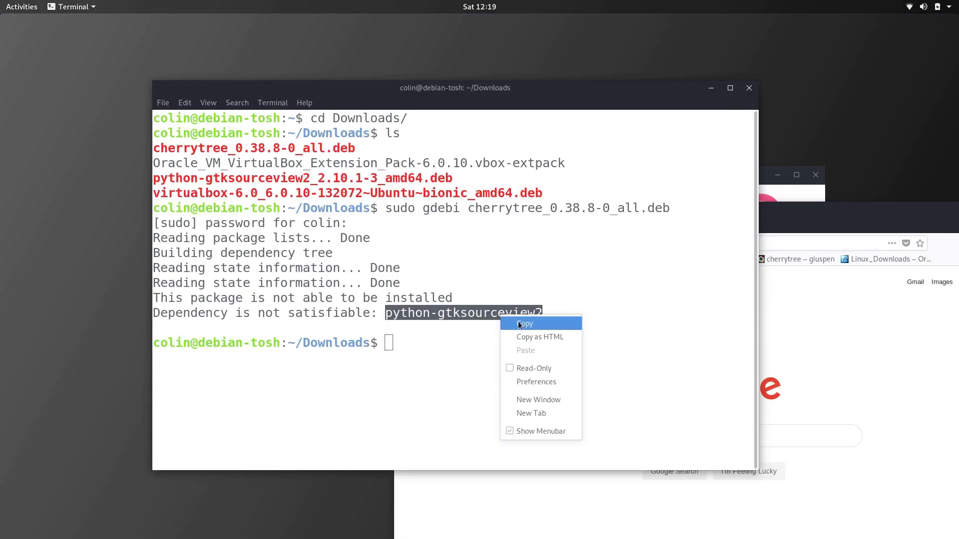
# - Search Google for 'download .deb python-gtksourceview2', pasting the name copied from the terminal
pyautogui.click(524, 325)
pyautogui.click(798, 213)
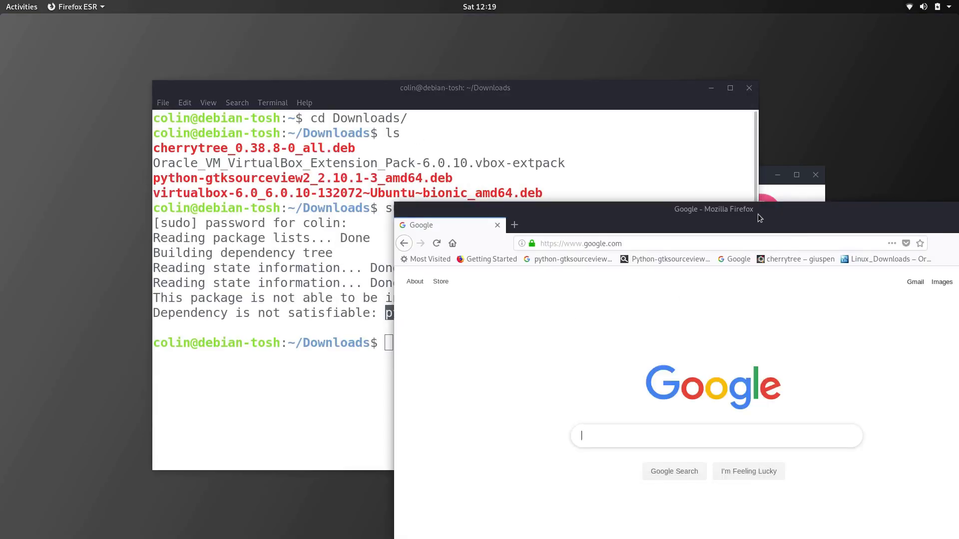
pyautogui.doubleClick(751, 214)
pyautogui.write('download .')
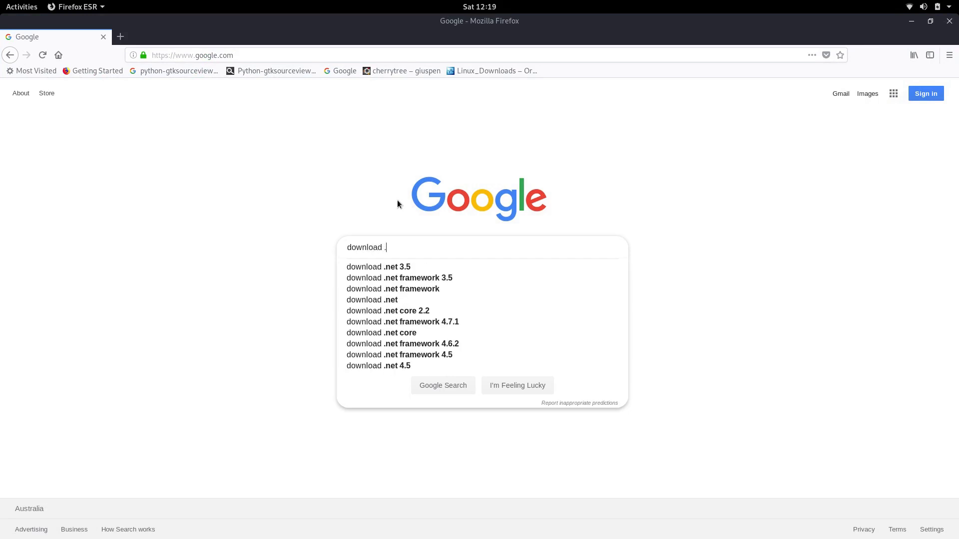
pyautogui.write('deb')
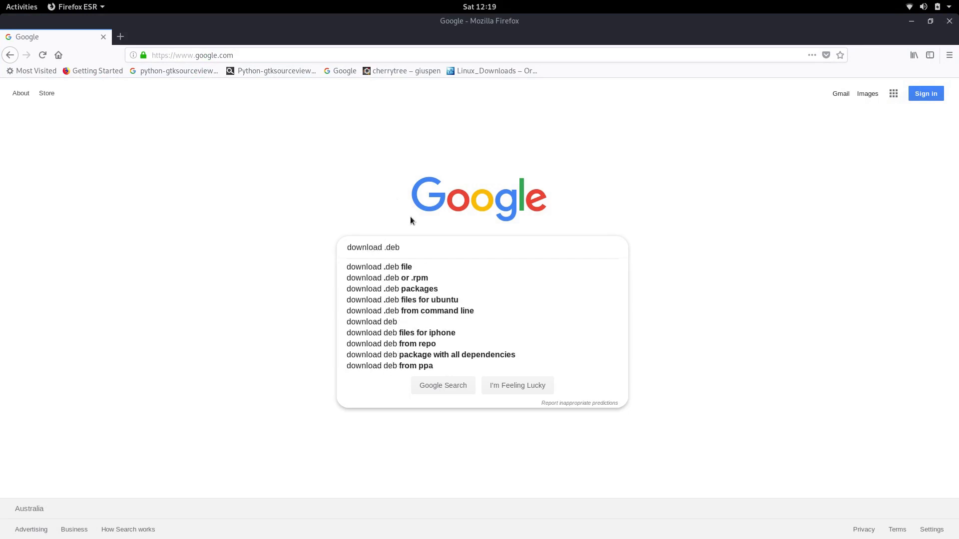
pyautogui.rightClick(419, 248)
pyautogui.click(445, 298)
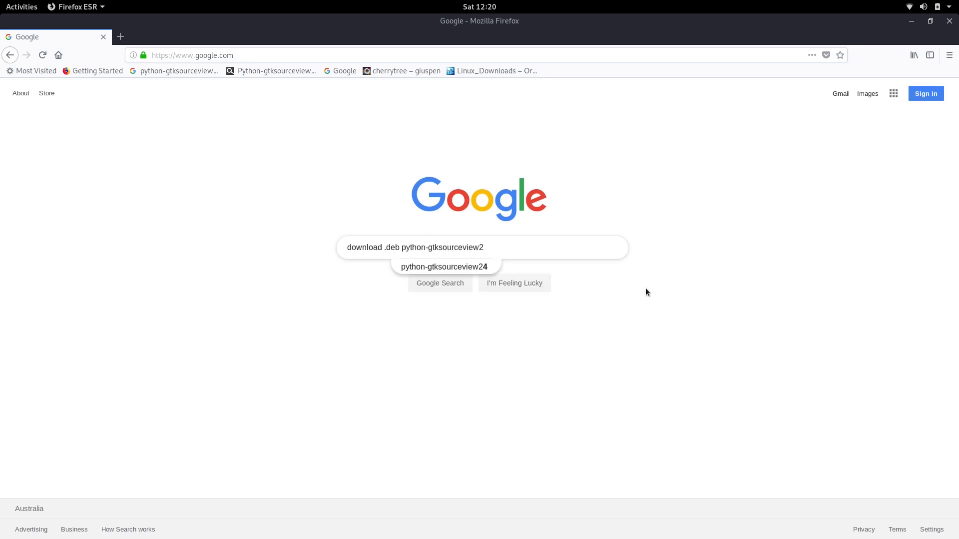
pyautogui.press('Return')
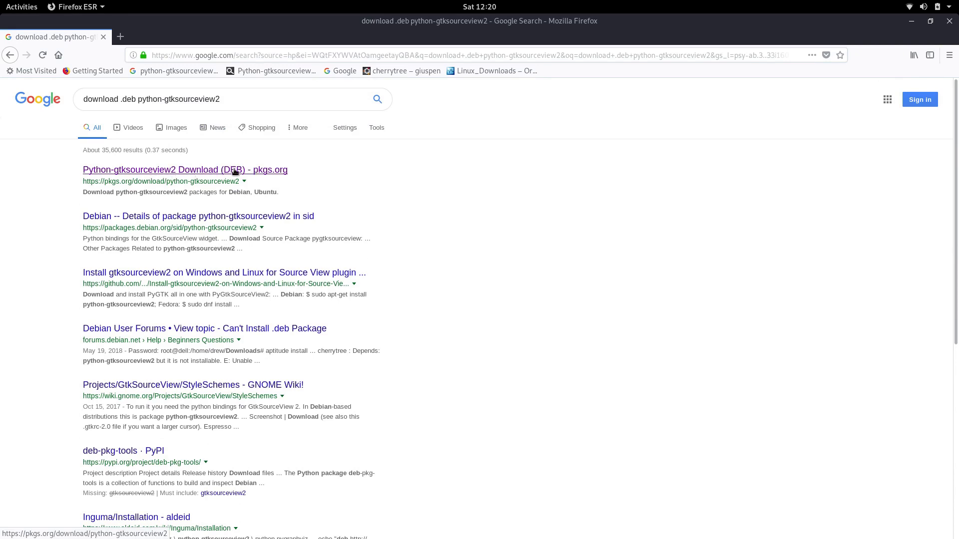
# - Open the pkgs.org Debian 9 amd64 page for python-gtksourceview2_2.10.1-3 and scroll to Download
pyautogui.click(275, 172)
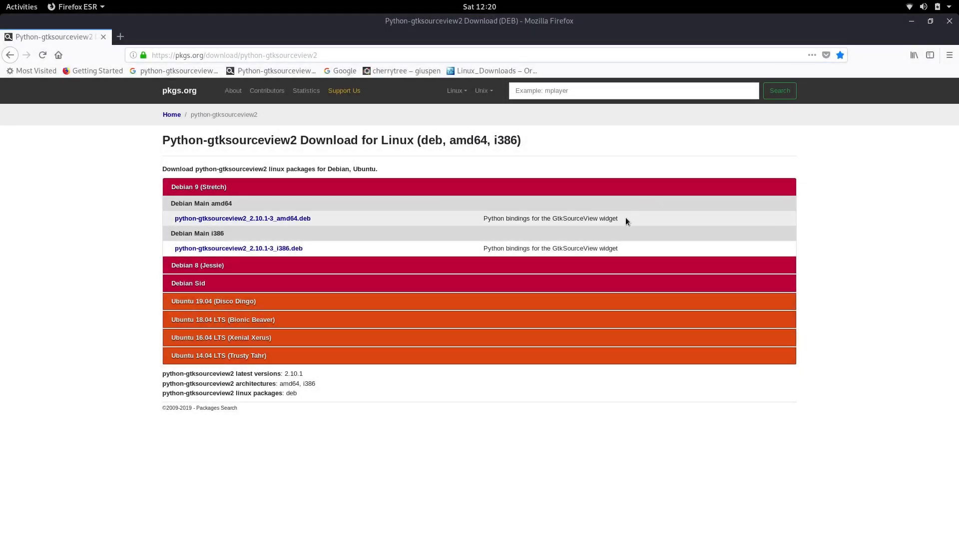
pyautogui.click(281, 220)
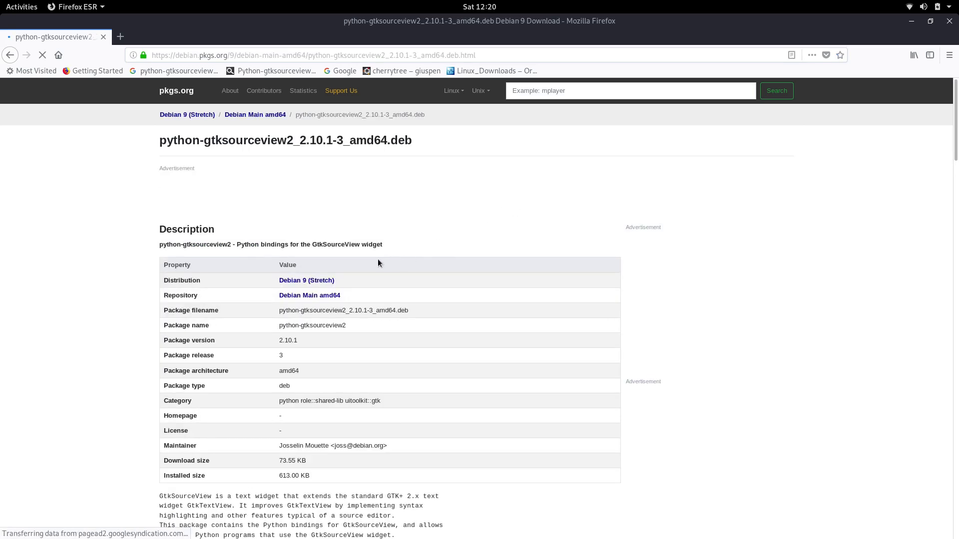
pyautogui.scroll(-6, 335, 258)
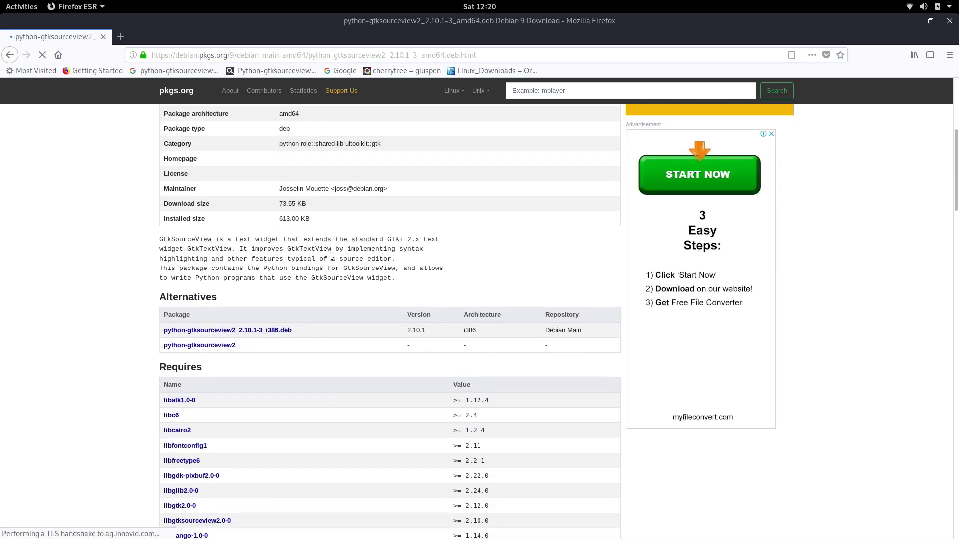
pyautogui.scroll(-7, 333, 259)
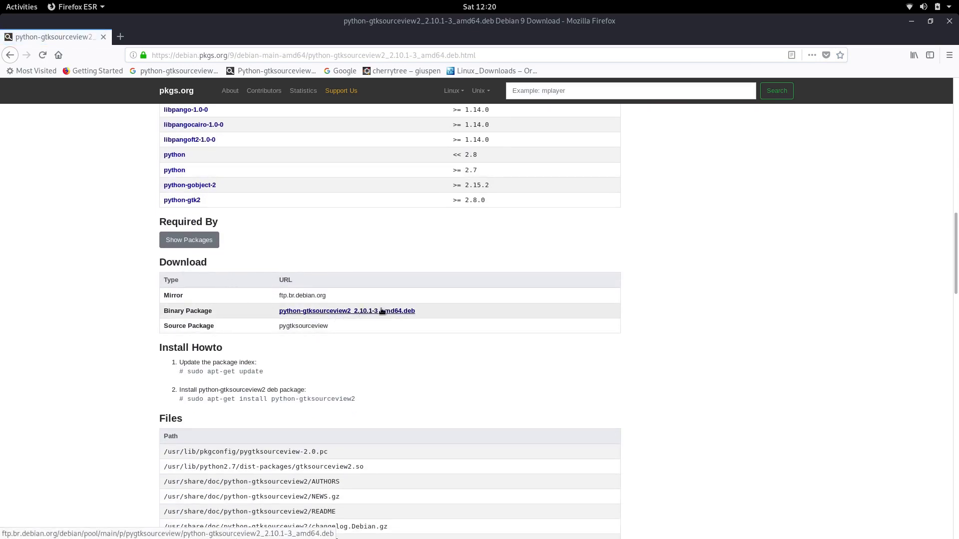
pyautogui.press('super')
# - Verify in the python-gtksourceview2 .deb's Properties that it opens with GDebi Package Installer
pyautogui.click(23, 356)
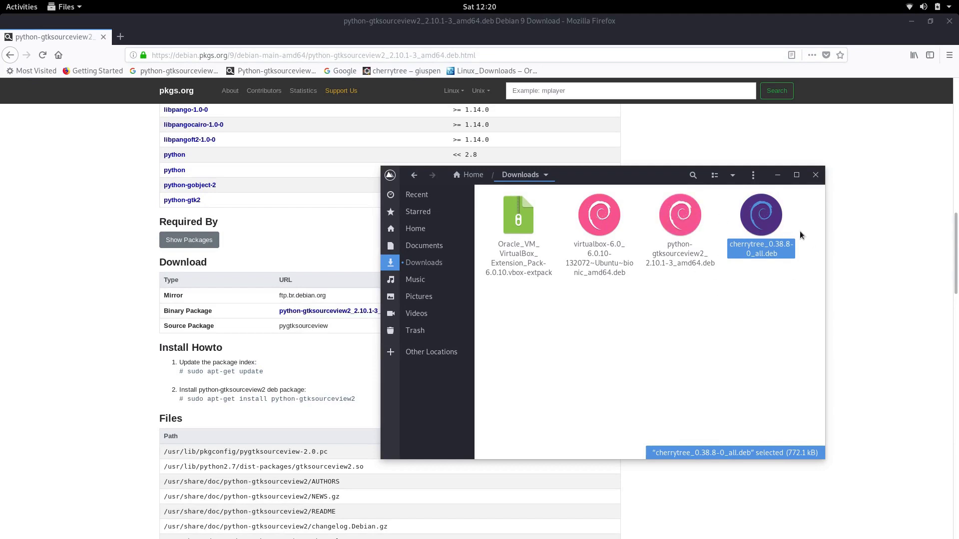
pyautogui.moveTo(645, 173); pyautogui.dragTo(524, 166)
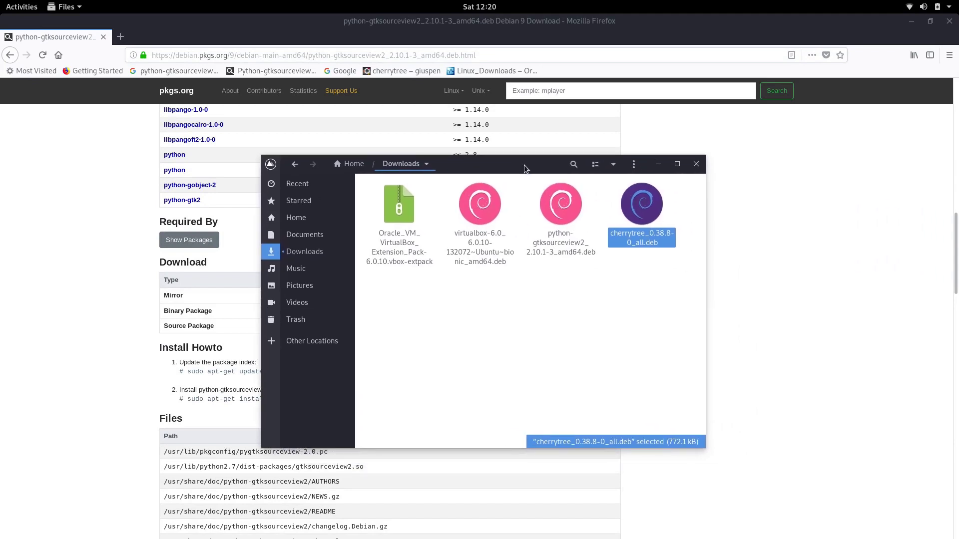
pyautogui.click(619, 281)
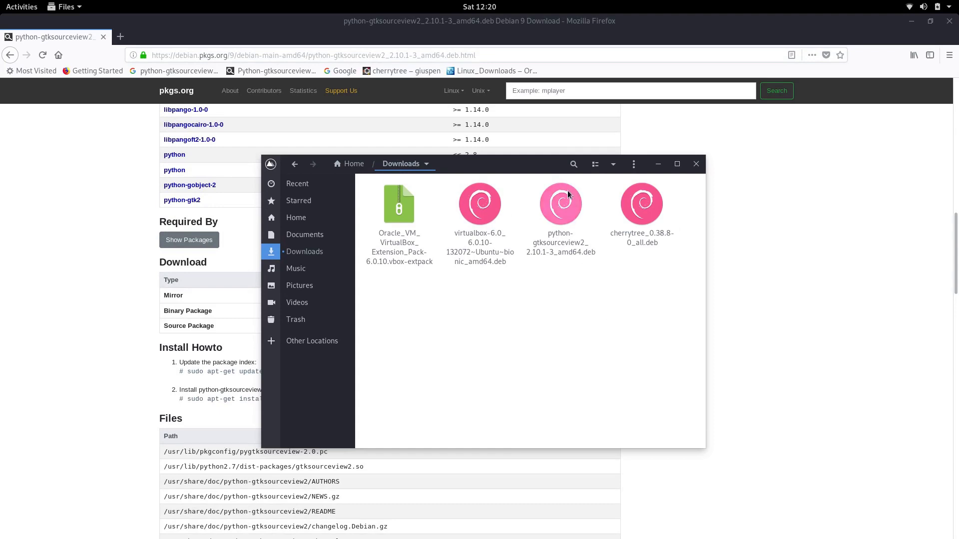
pyautogui.rightClick(560, 212)
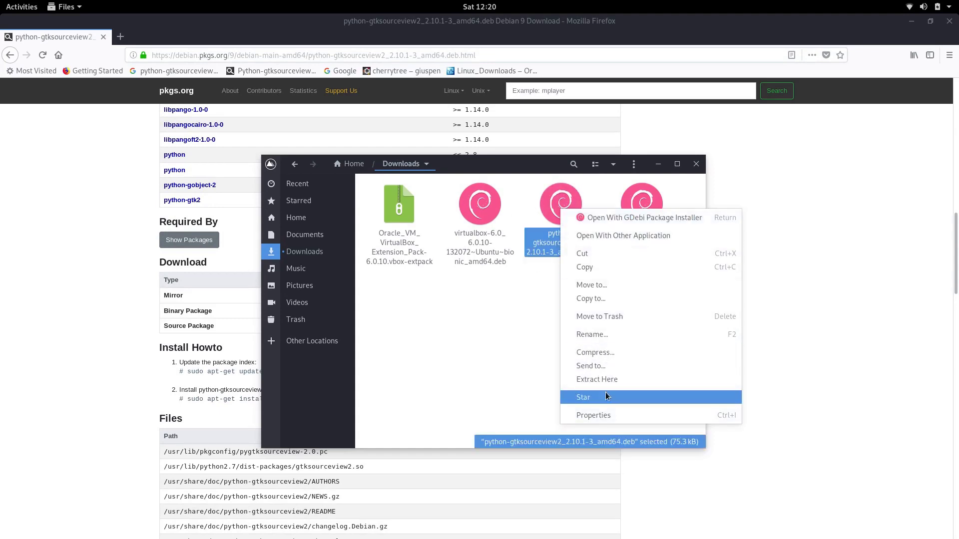
pyautogui.click(595, 415)
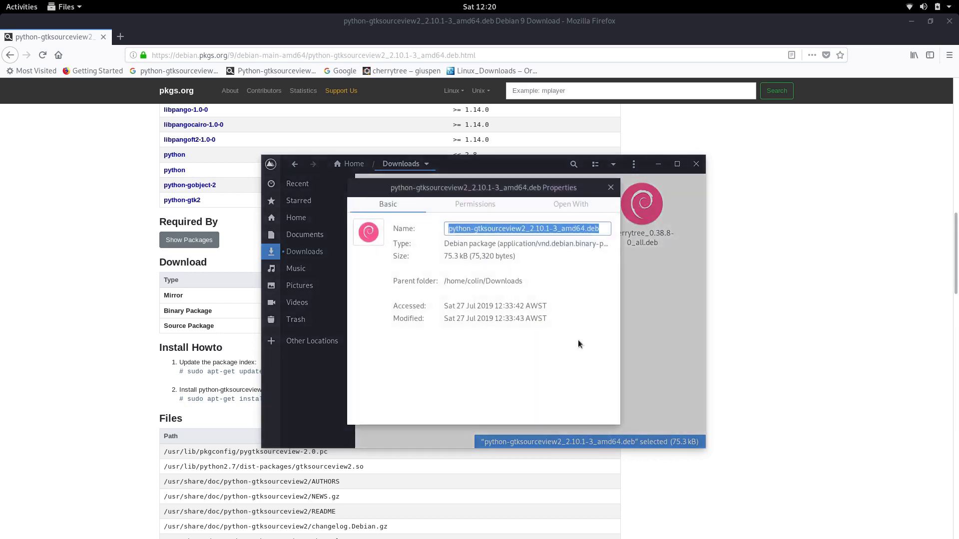
pyautogui.click(569, 202)
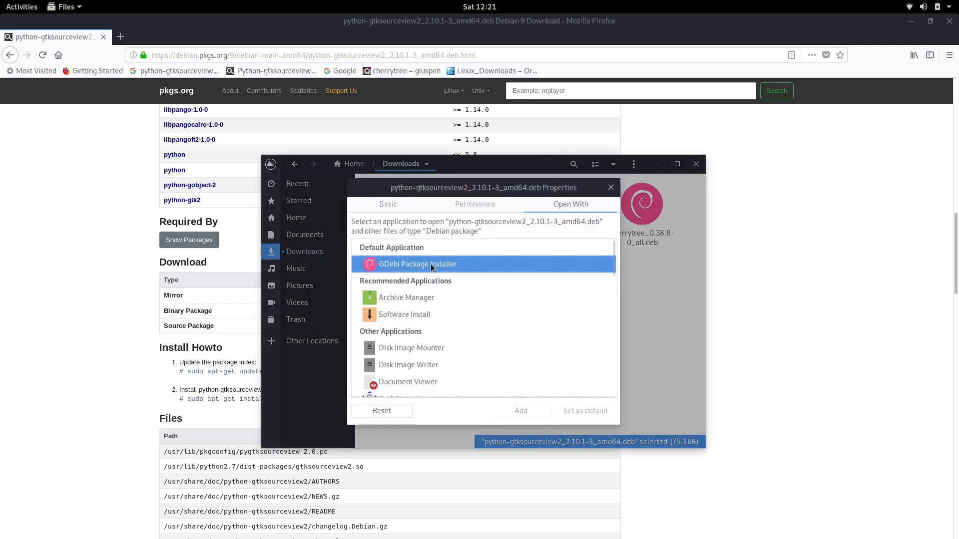
pyautogui.click(611, 188)
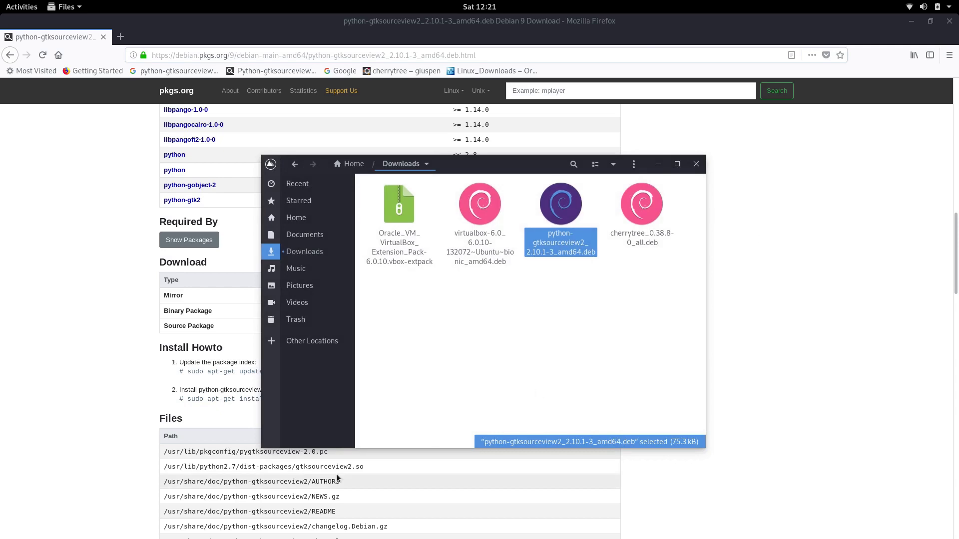
# - Rewrite the recalled gdebi command for python-gtksourceview2_2.10.1-3_amd64.deb without running it, then show the Activities overview
pyautogui.moveTo(1, 4)
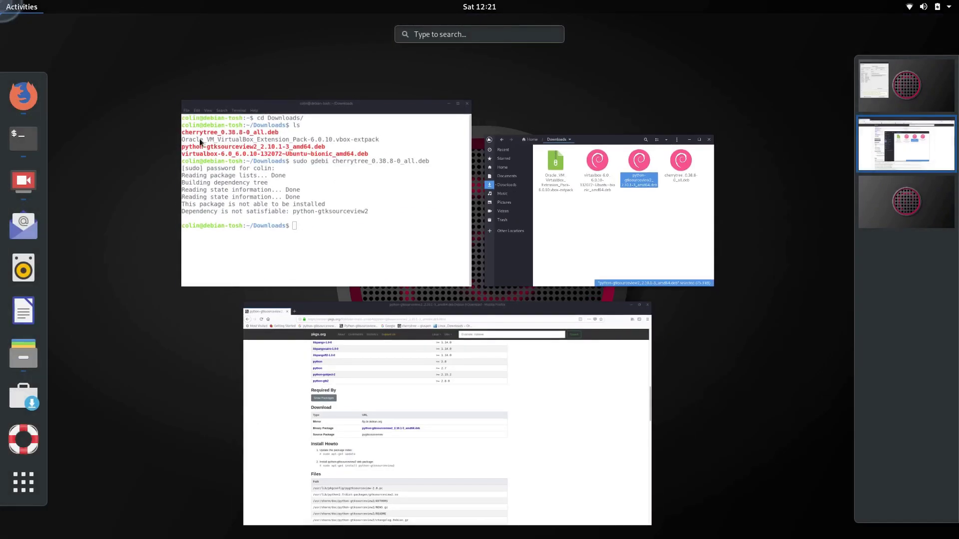
pyautogui.click(426, 199)
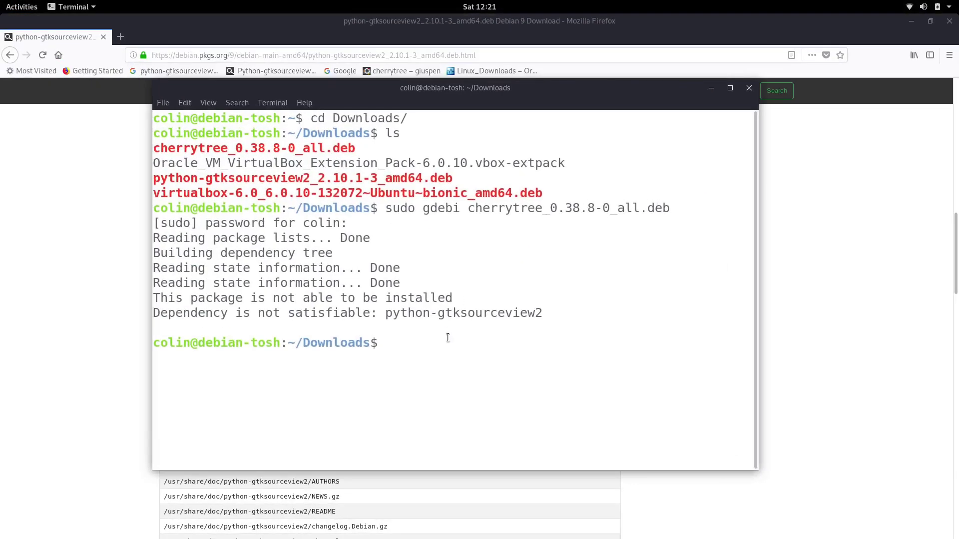
pyautogui.press('Up')
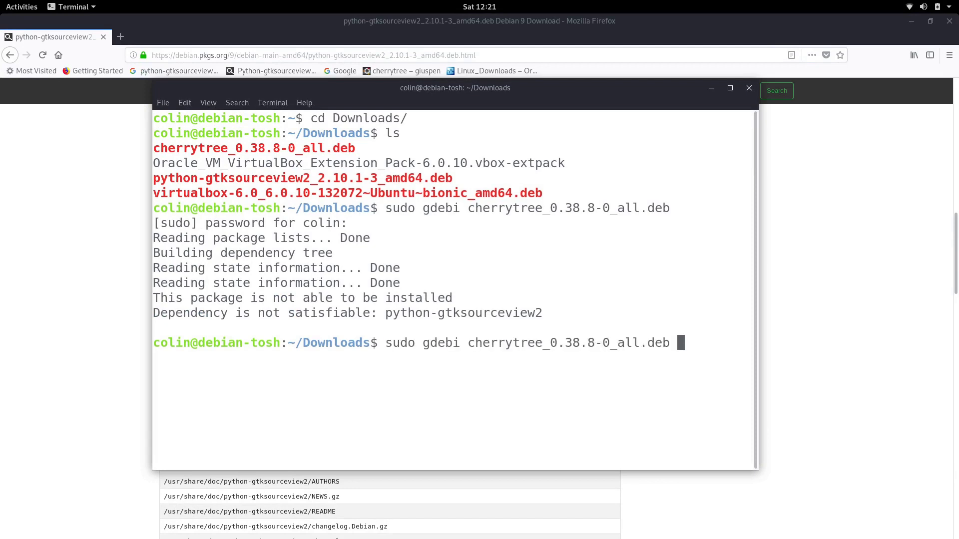
pyautogui.press('BackSpace')
pyautogui.press('BackSpace')
pyautogui.press('BackSpace')
pyautogui.press('BackSpace')
pyautogui.press('BackSpace')
pyautogui.press('BackSpace')
pyautogui.press('BackSpace')
pyautogui.press('BackSpace')
pyautogui.press('BackSpace')
pyautogui.press('BackSpace')
pyautogui.press('BackSpace')
pyautogui.press('BackSpace')
pyautogui.press('BackSpace')
pyautogui.press('BackSpace')
pyautogui.press('BackSpace')
pyautogui.press('BackSpace')
pyautogui.press('BackSpace')
pyautogui.press('BackSpace')
pyautogui.press('BackSpace')
pyautogui.press('BackSpace')
pyautogui.press('BackSpace')
pyautogui.write('p')
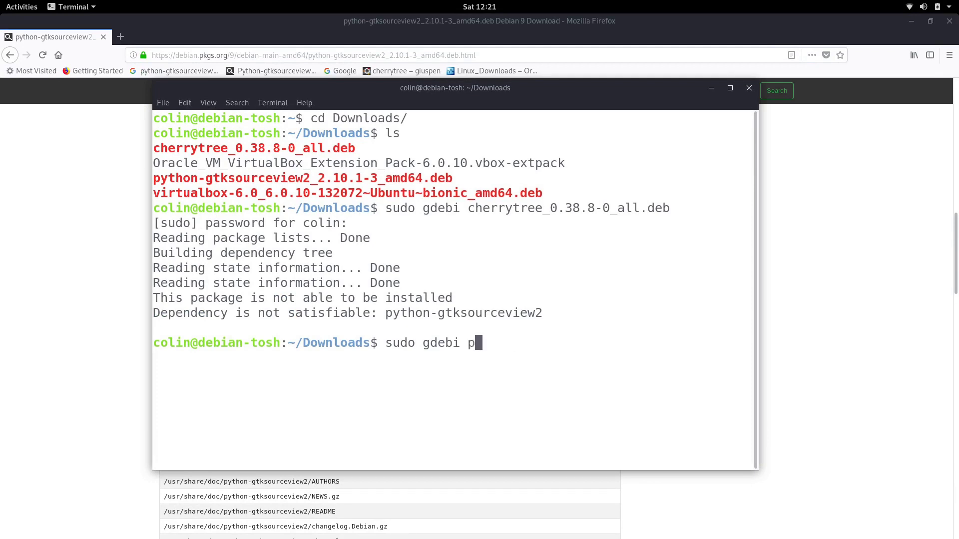
pyautogui.write('yth')
pyautogui.press('Tab')
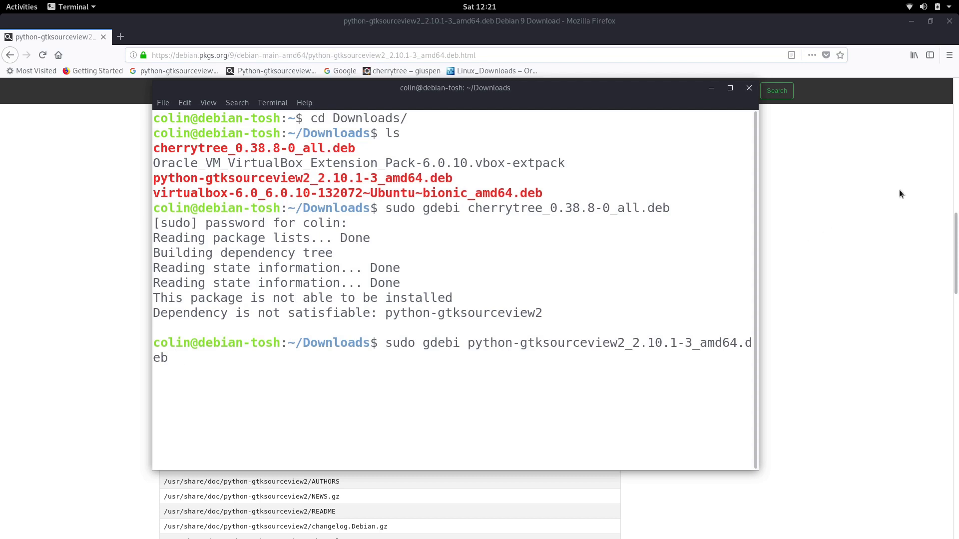
pyautogui.click(21, 4)
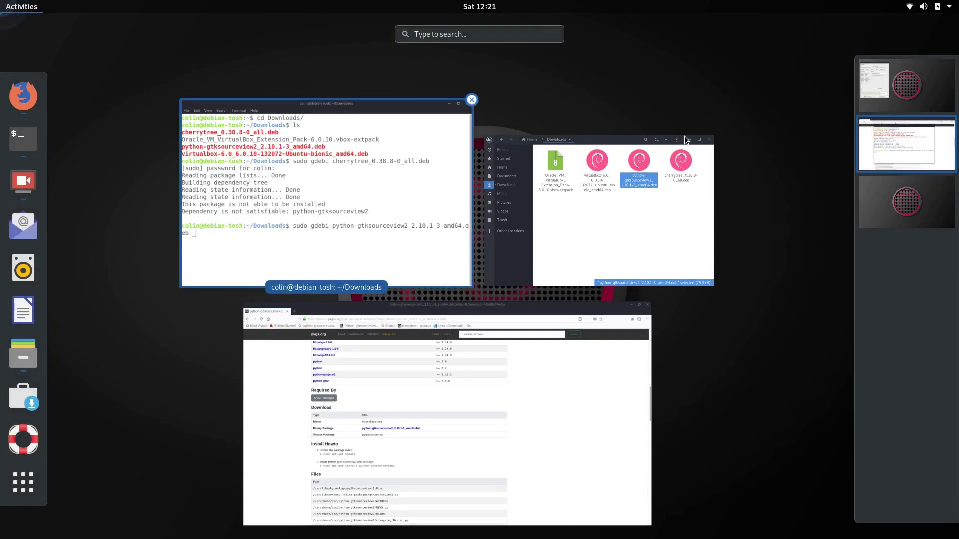
# - Install python-gtksourceview2_2.10.1-3_amd64.deb from Files through GDebi, authorising with the account password
pyautogui.click(643, 226)
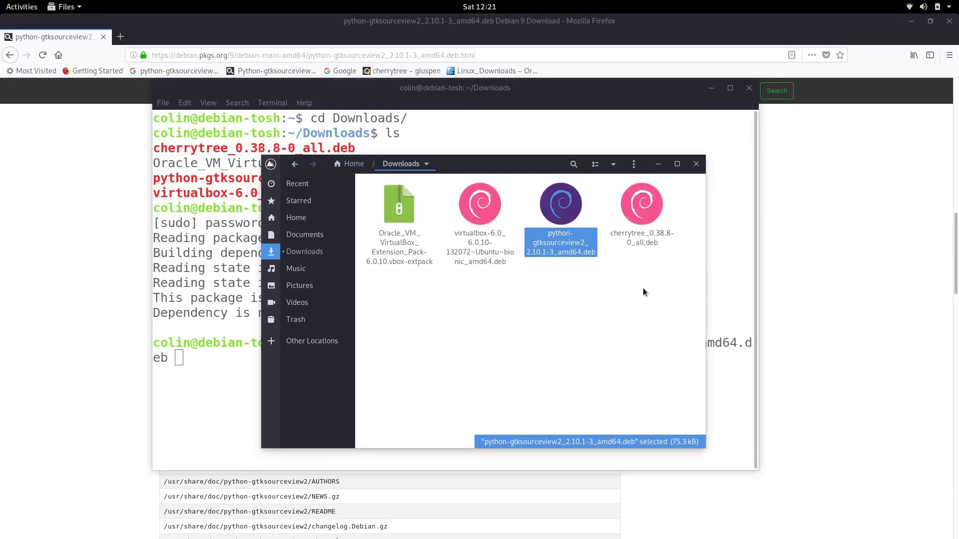
pyautogui.doubleClick(559, 204)
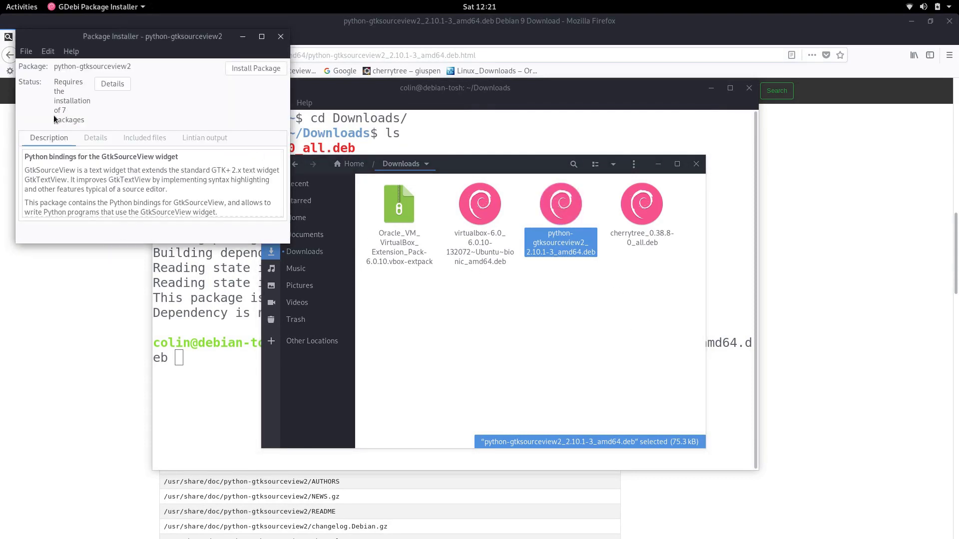
pyautogui.click(126, 138)
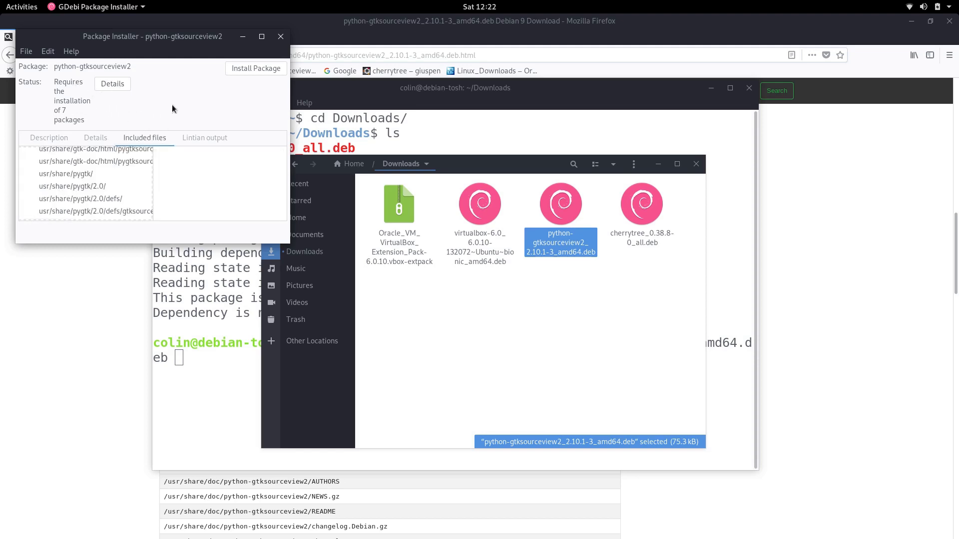
pyautogui.click(261, 65)
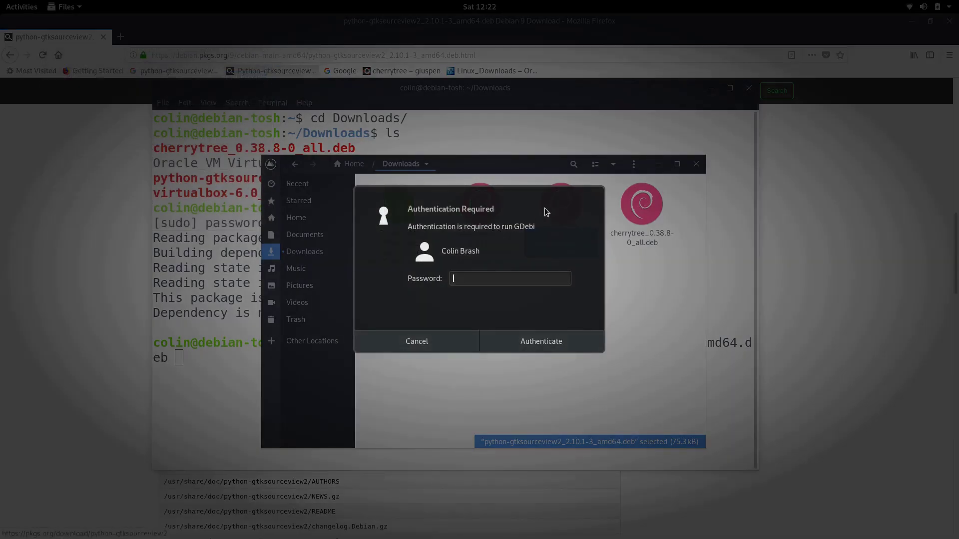
pyautogui.write('********')
pyautogui.press('Return')
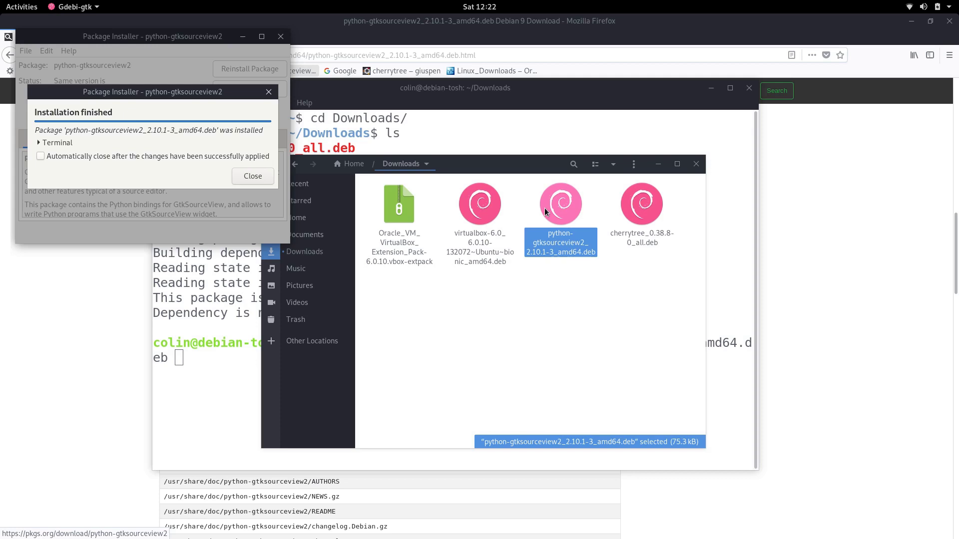
pyautogui.click(41, 157)
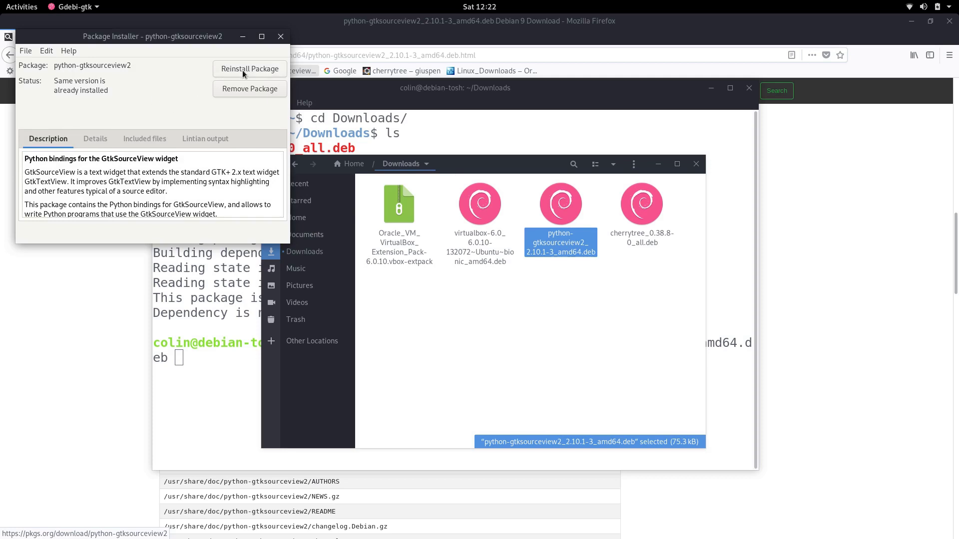
# - Install cherrytree_0.38.8-0_all.deb through GDebi, close the installer, and move Files up-left
pyautogui.click(281, 38)
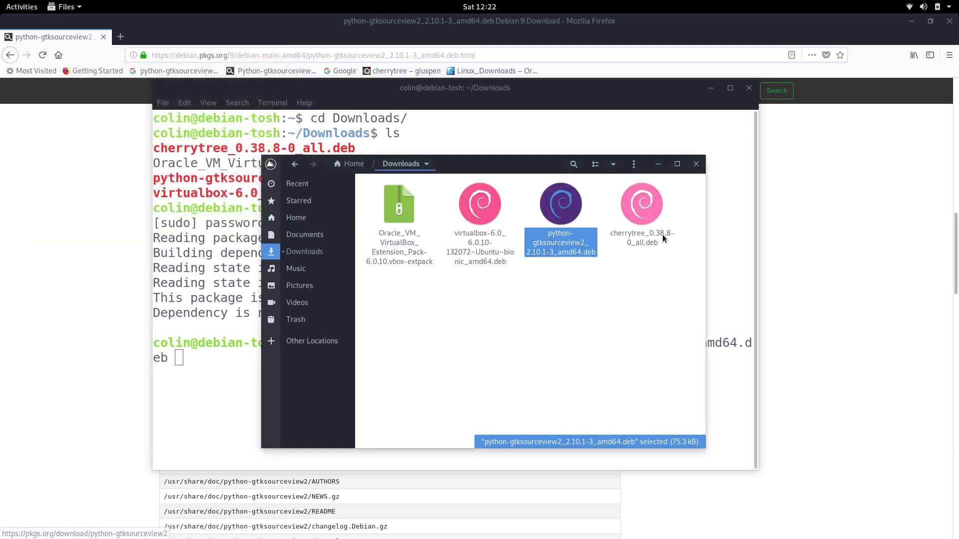
pyautogui.doubleClick(646, 211)
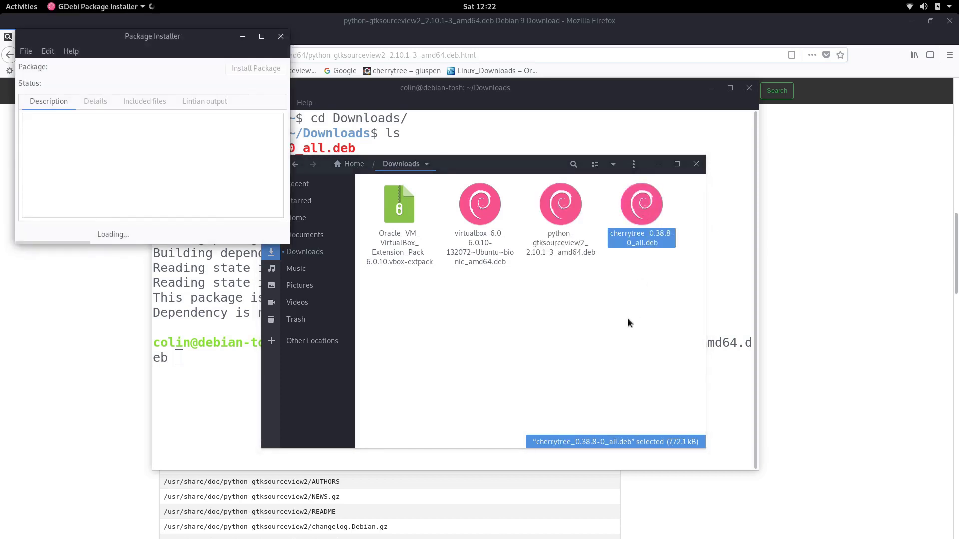
pyautogui.click(261, 68)
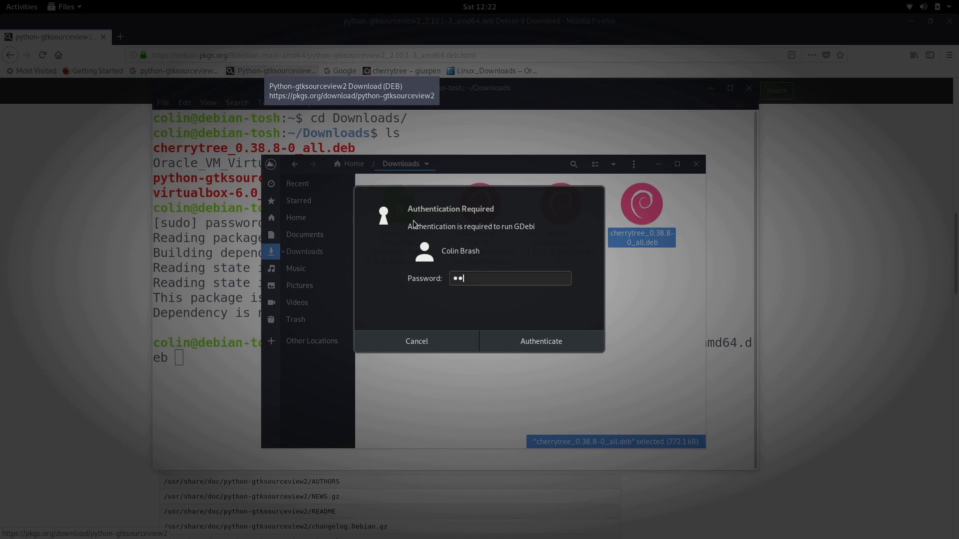
pyautogui.press('Return')
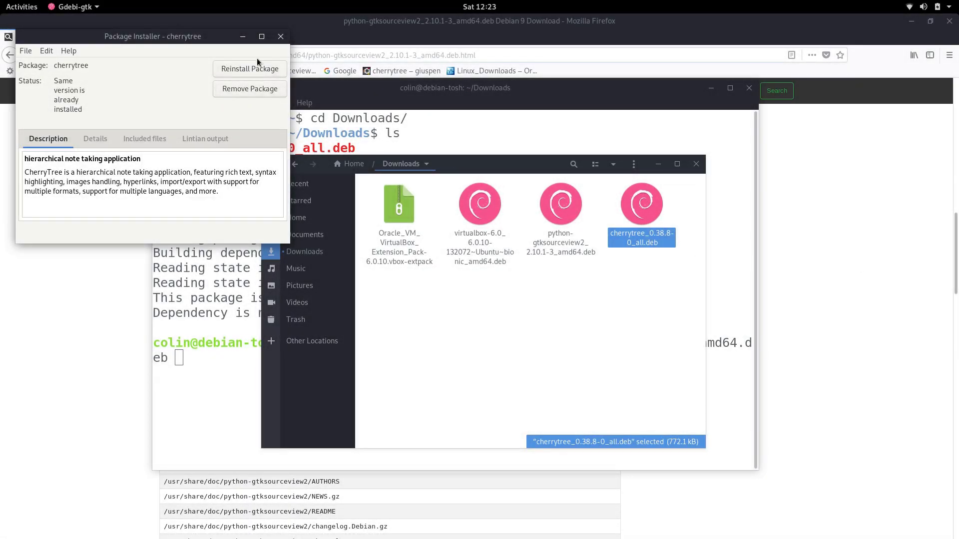
pyautogui.click(279, 37)
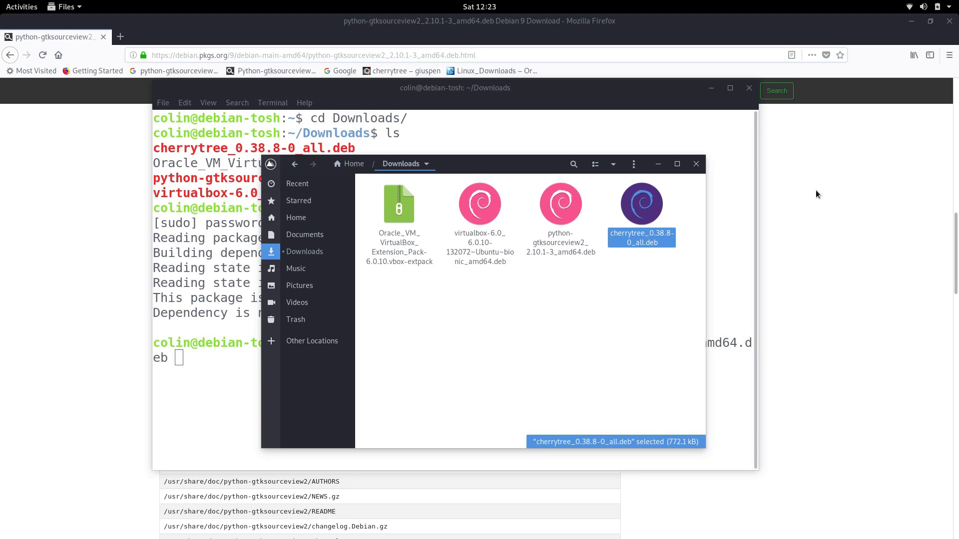
pyautogui.moveTo(515, 167); pyautogui.dragTo(432, 138)
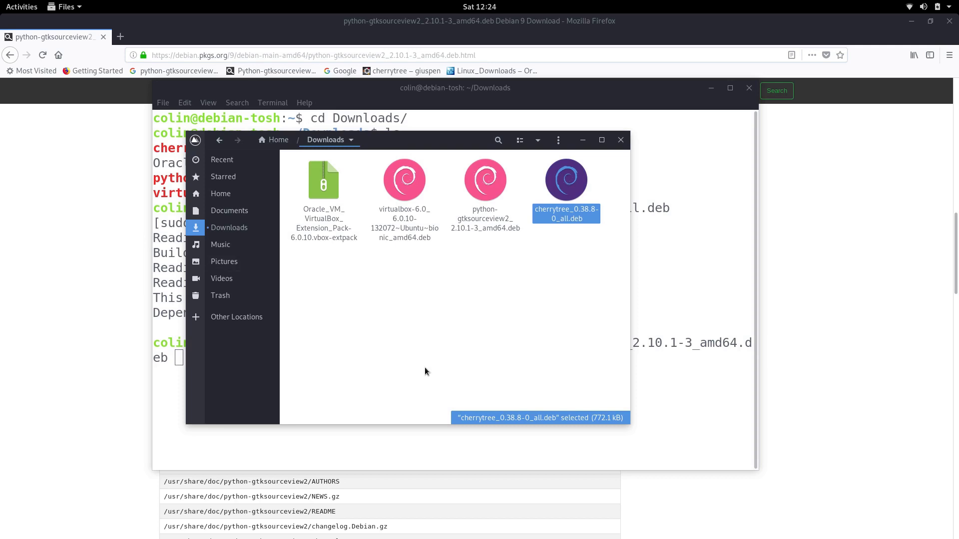
# - Replace the terminal line with 'sudo dpkg -i python-gtksourceview2_2.10.1-3_amd64.deb', left unexecuted
pyautogui.click(654, 396)
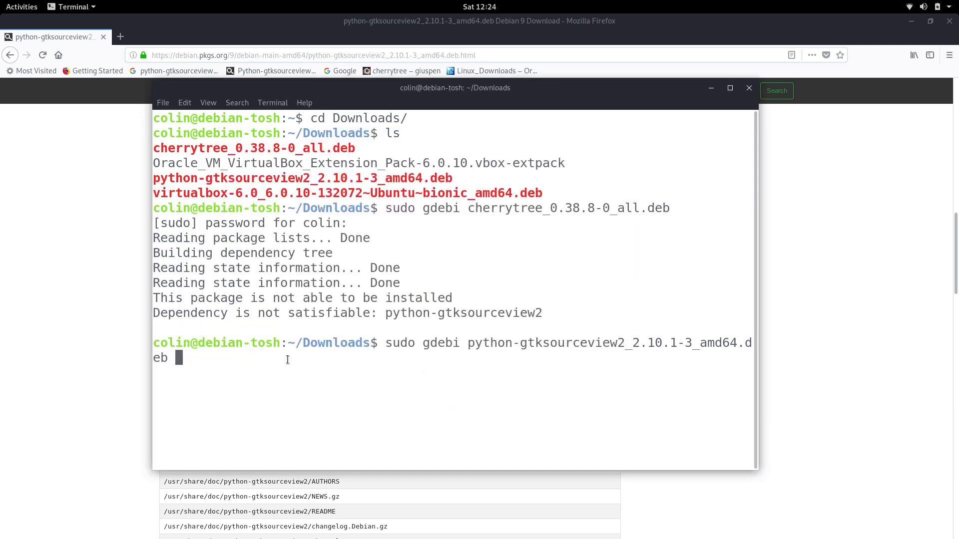
pyautogui.hotkey('ctrl', 'u')
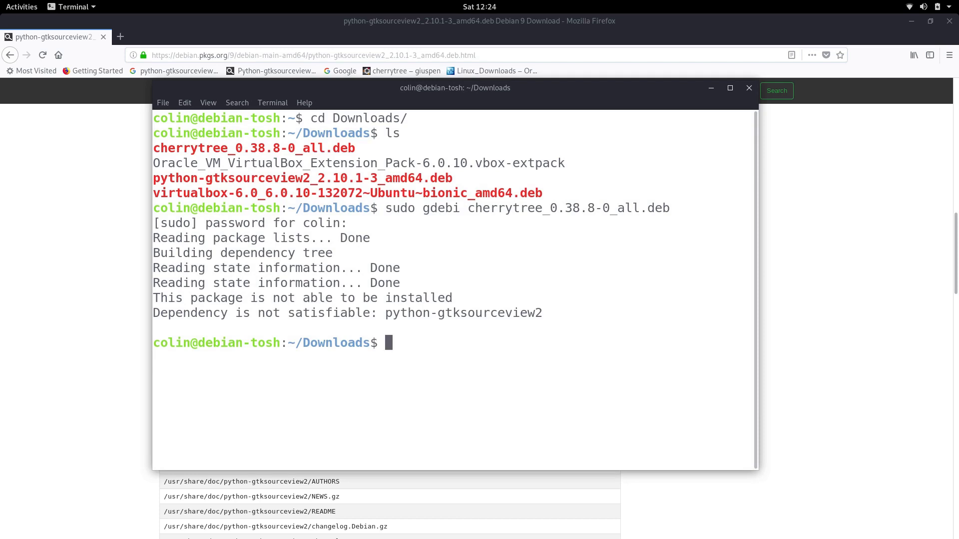
pyautogui.write('sudo dpkg')
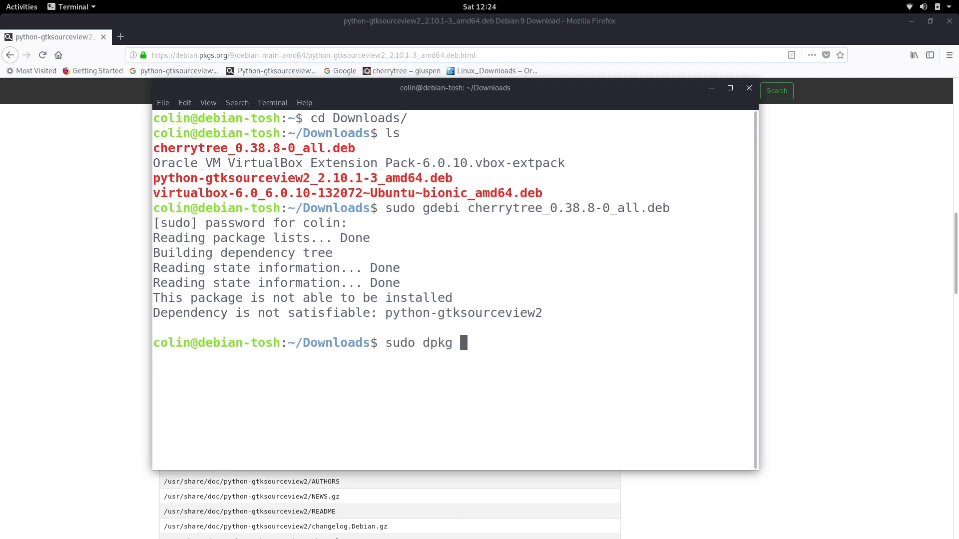
pyautogui.write('-i python')
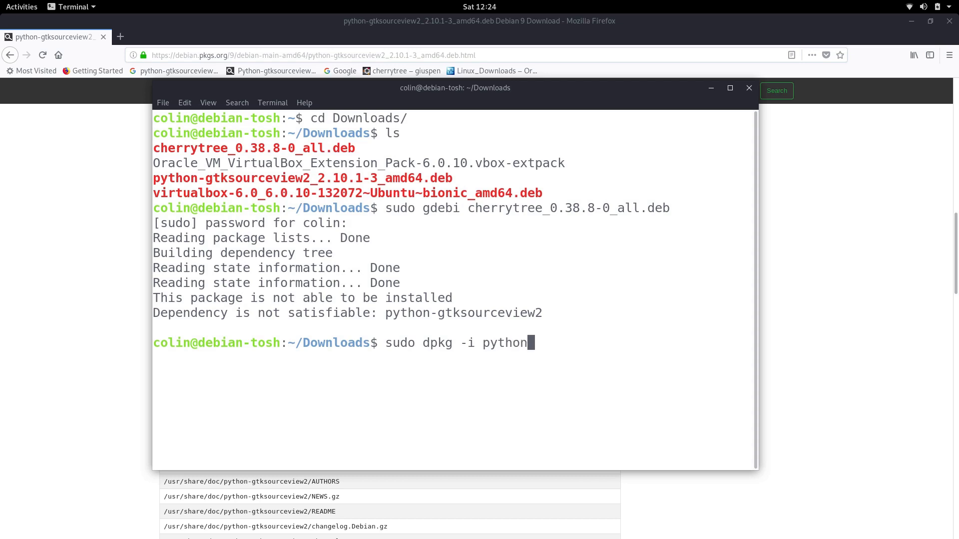
pyautogui.press('Tab')
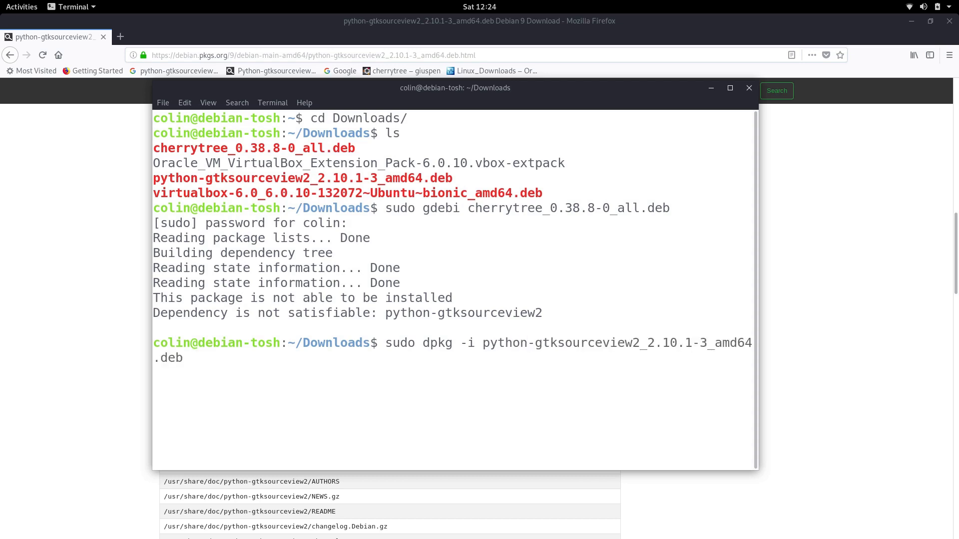